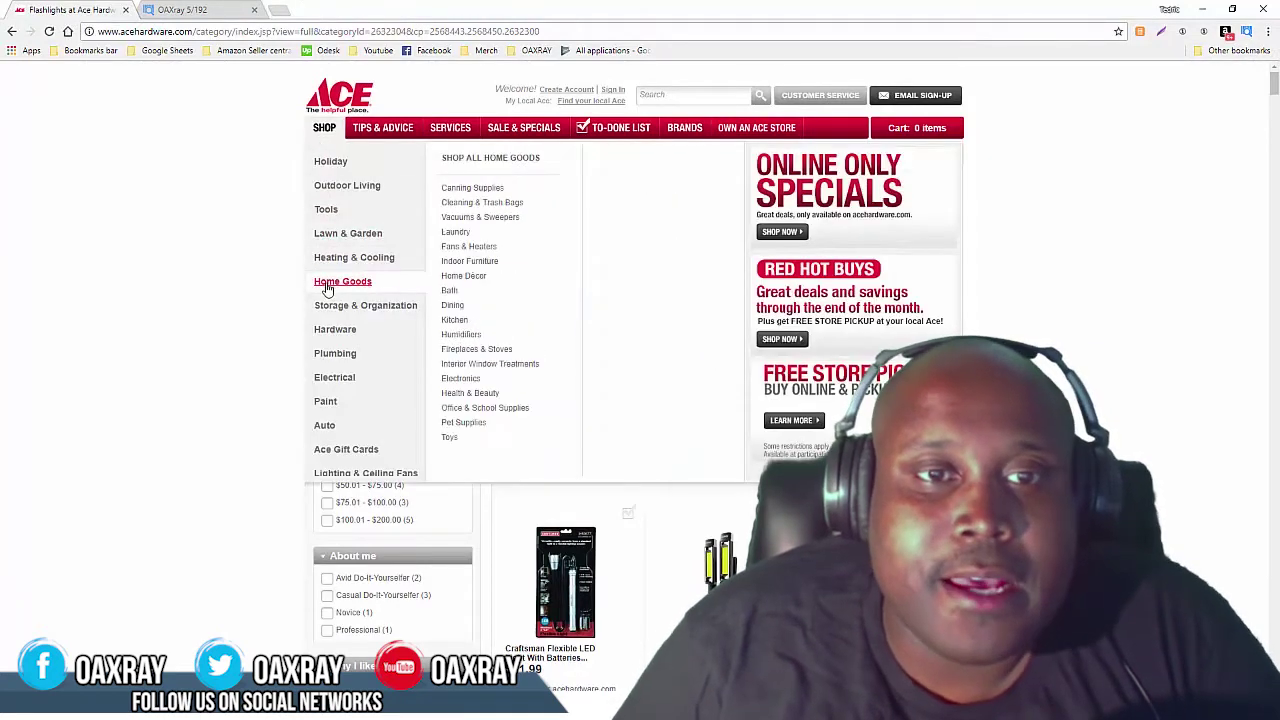
Step: Open the Corded Drills category under Power Tools, list all its products on one page and scan them with OAXray
mouse_move(329, 209)
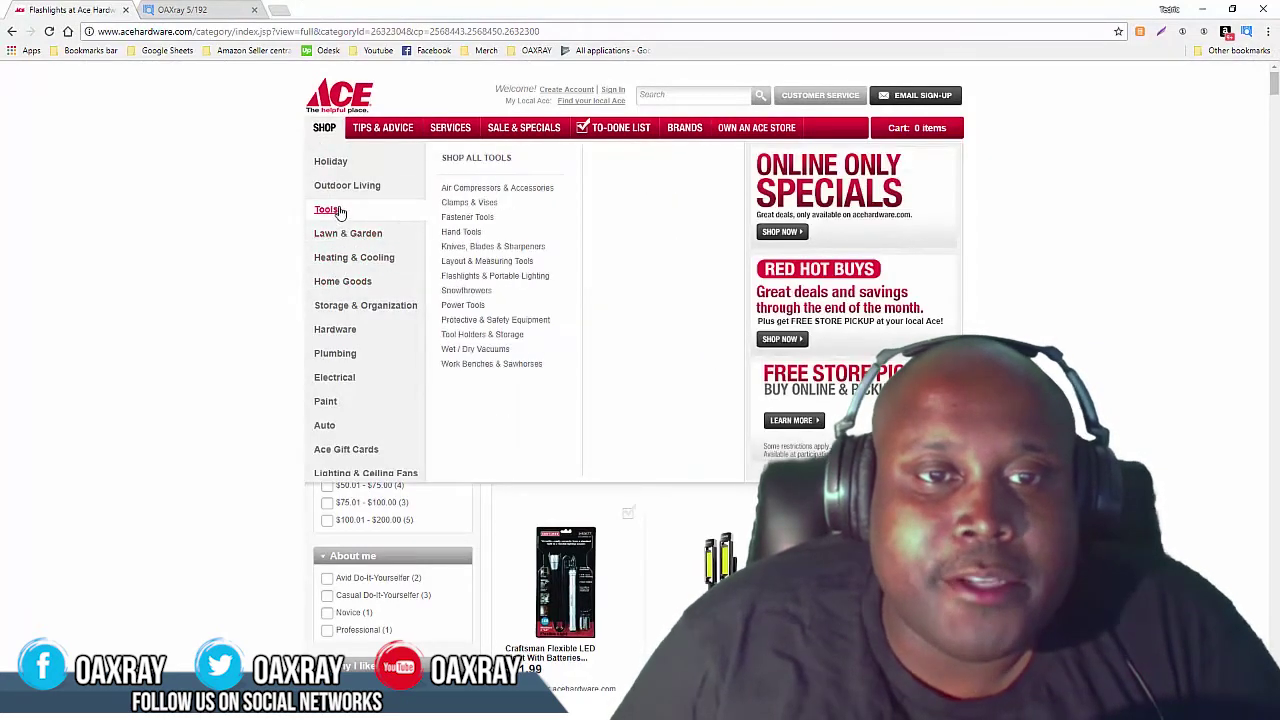
left_click(481, 312)
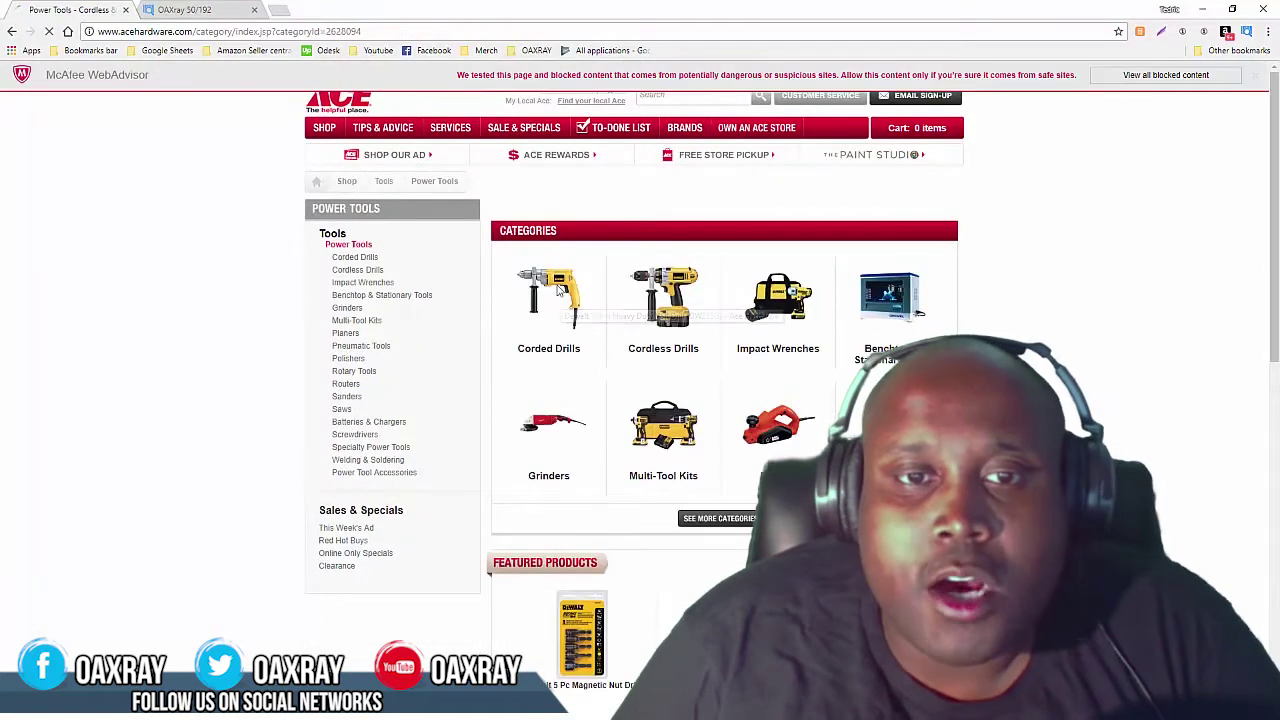
left_click(558, 289)
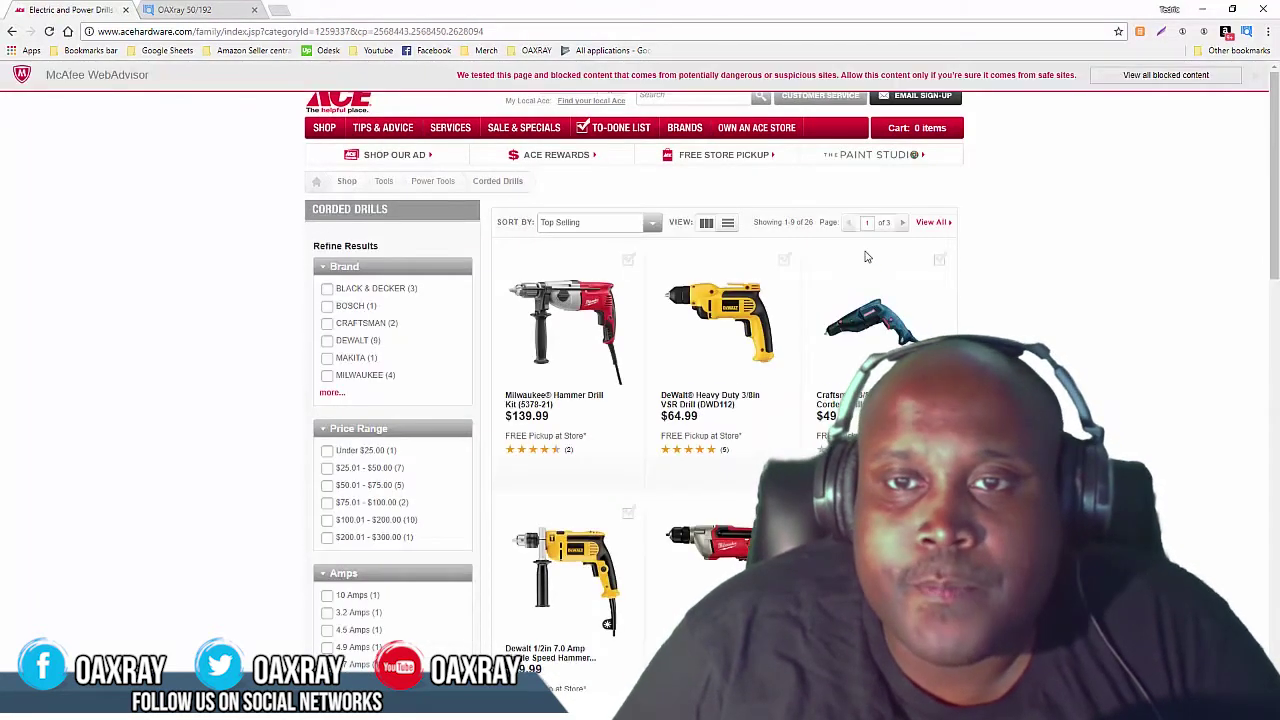
scroll(867, 257, "down", 8)
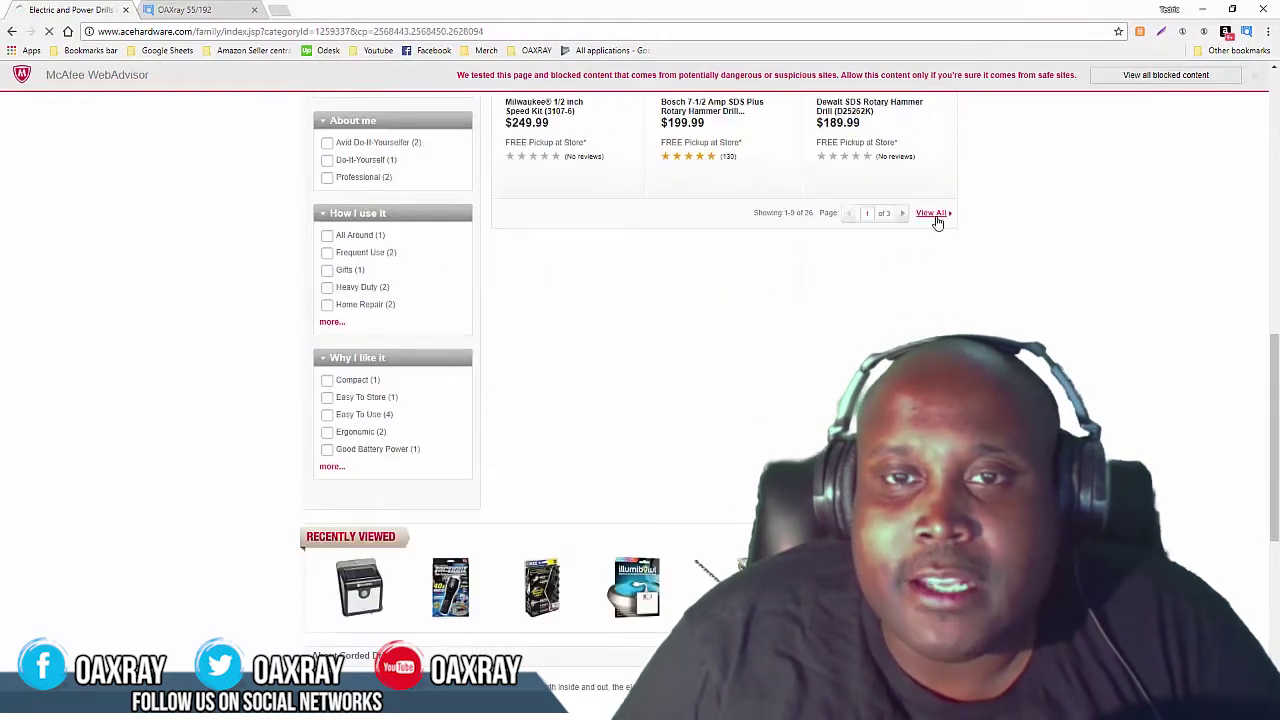
left_click(932, 214)
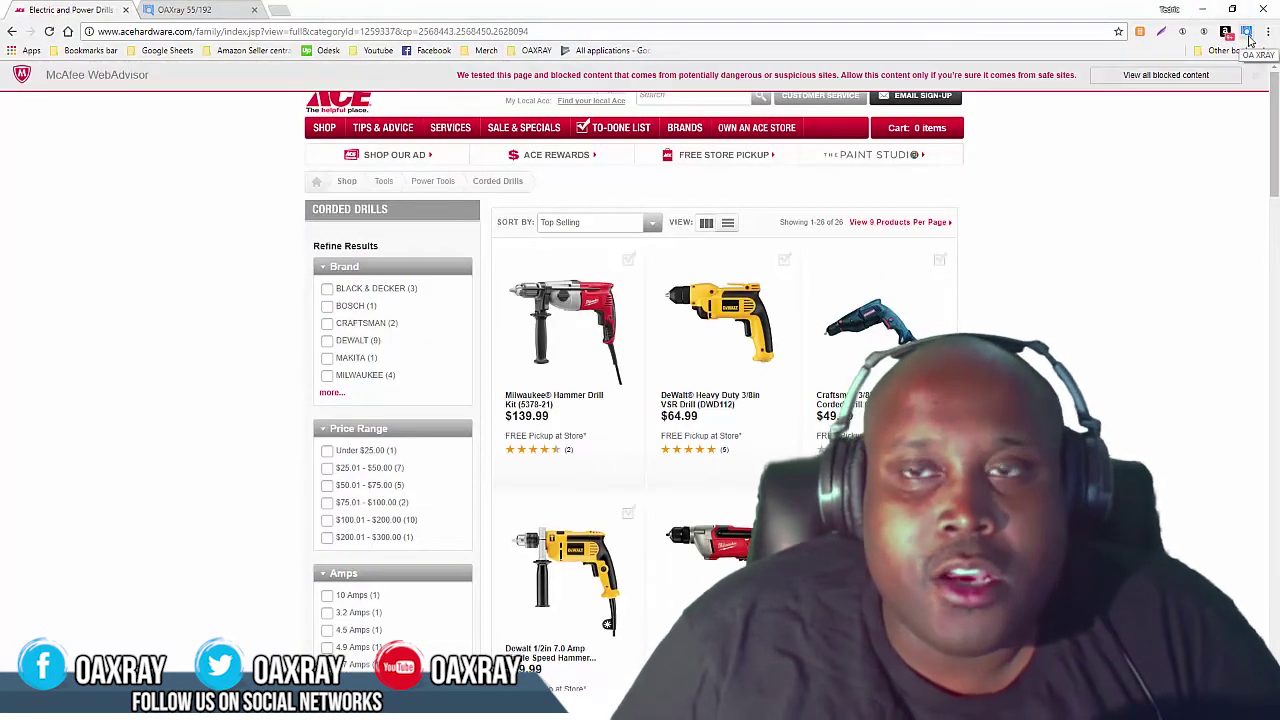
left_click(1247, 35)
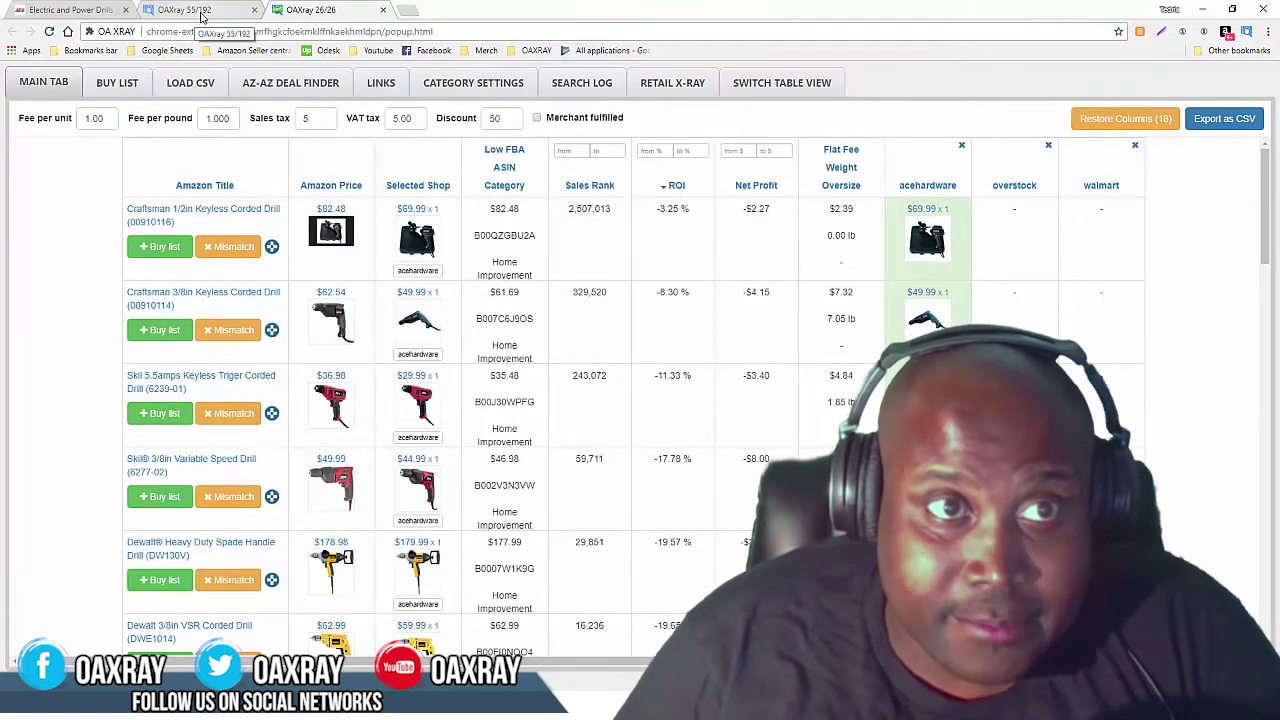
Step: Return to the Ace Hardware page and open the Power Screwdrivers category under Tools, Power Tools, Screwdrivers
left_click(88, 10)
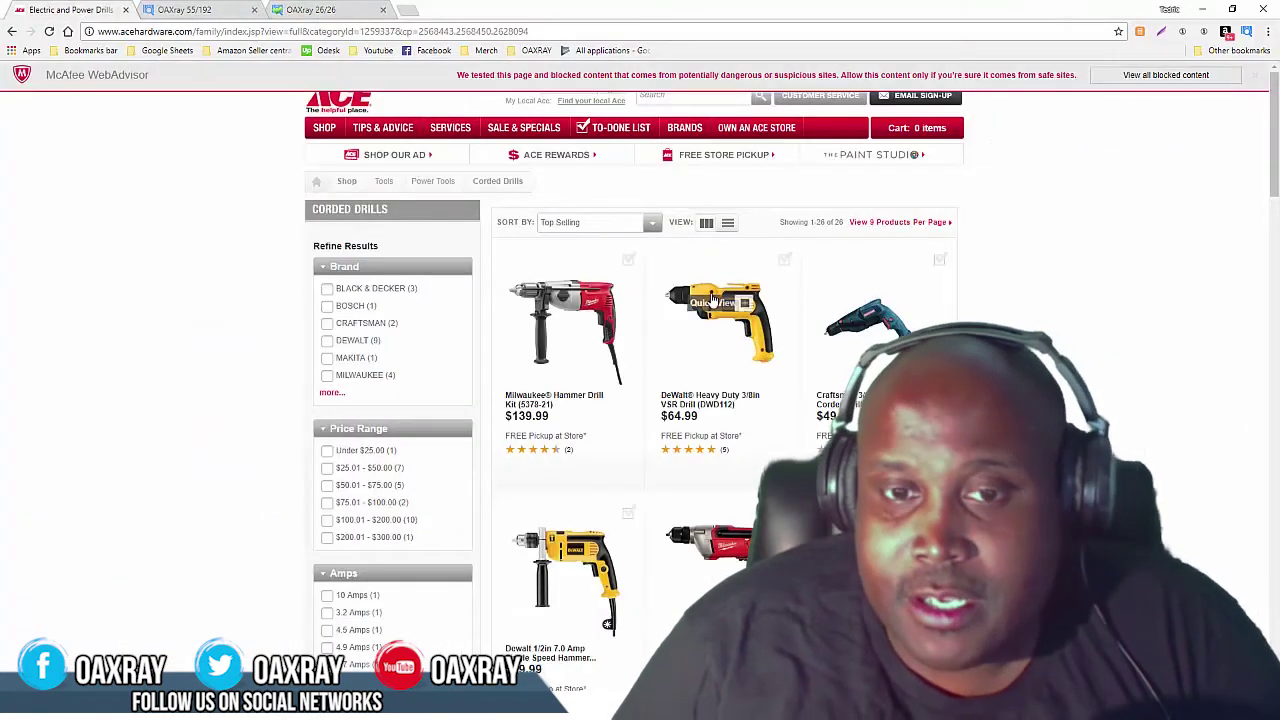
scroll(712, 300, "down", 4)
scroll(686, 289, "up", 4)
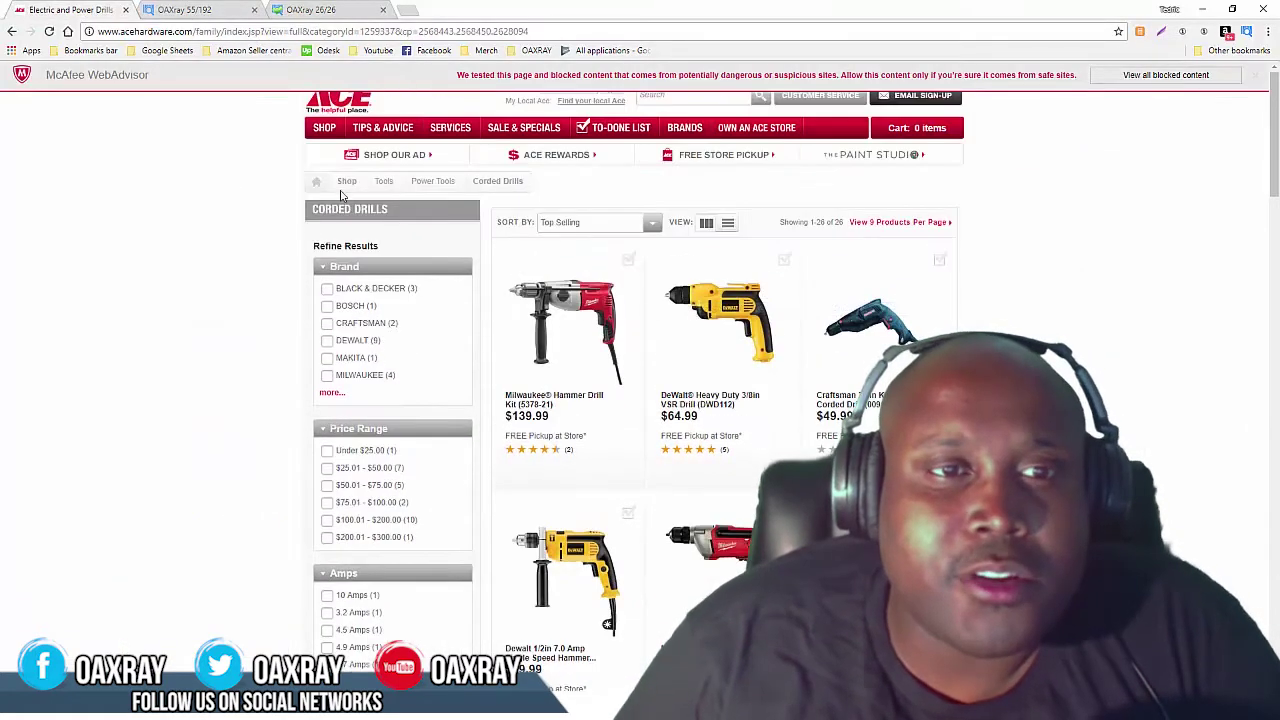
left_click(324, 137)
mouse_move(357, 353)
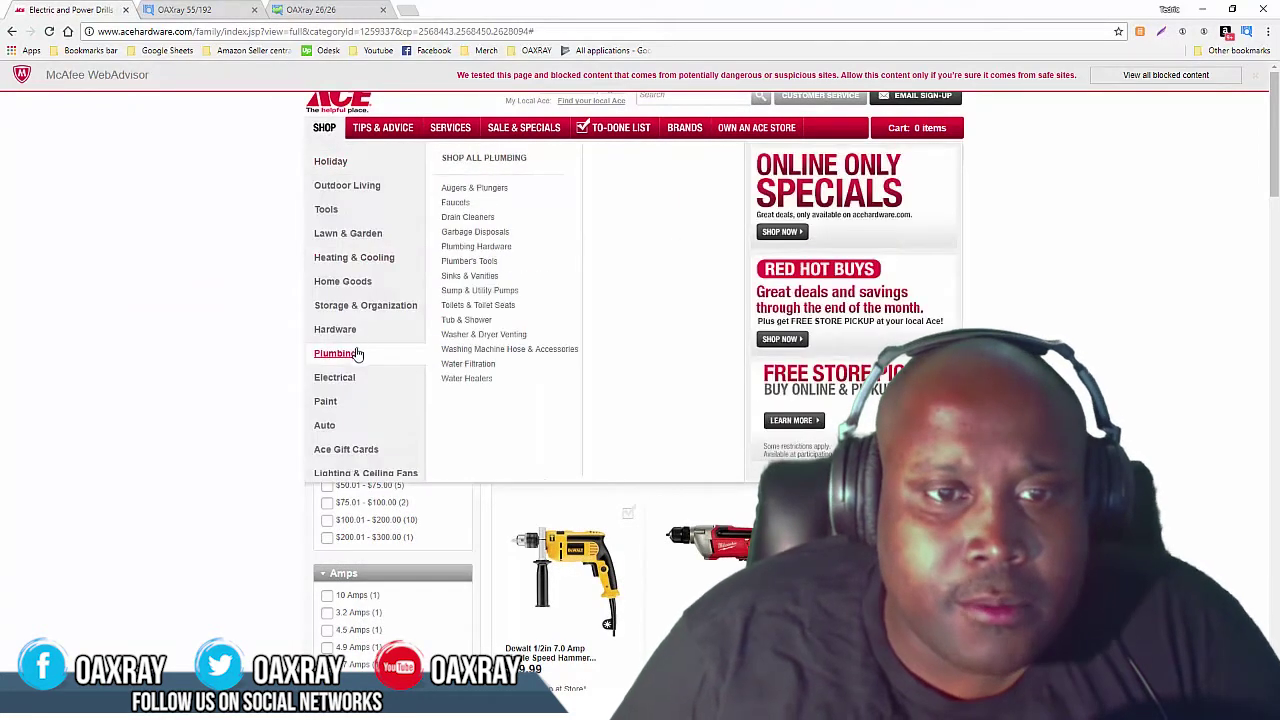
mouse_move(346, 382)
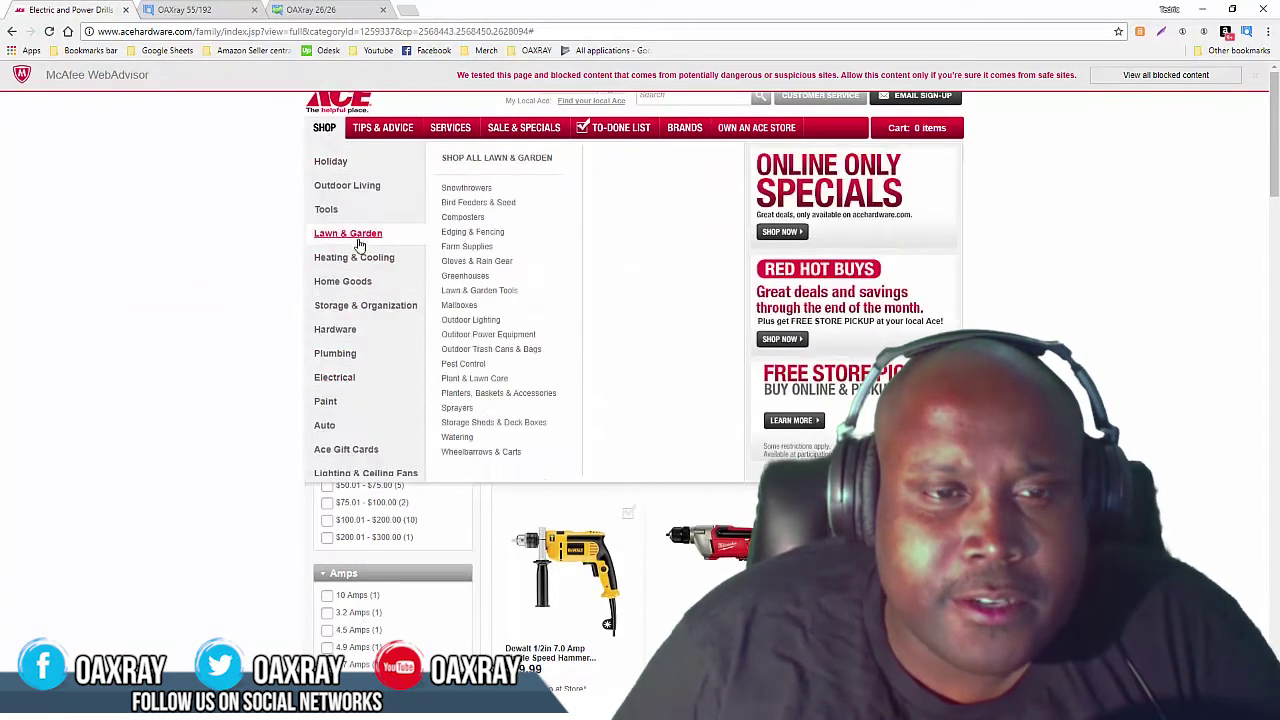
mouse_move(343, 218)
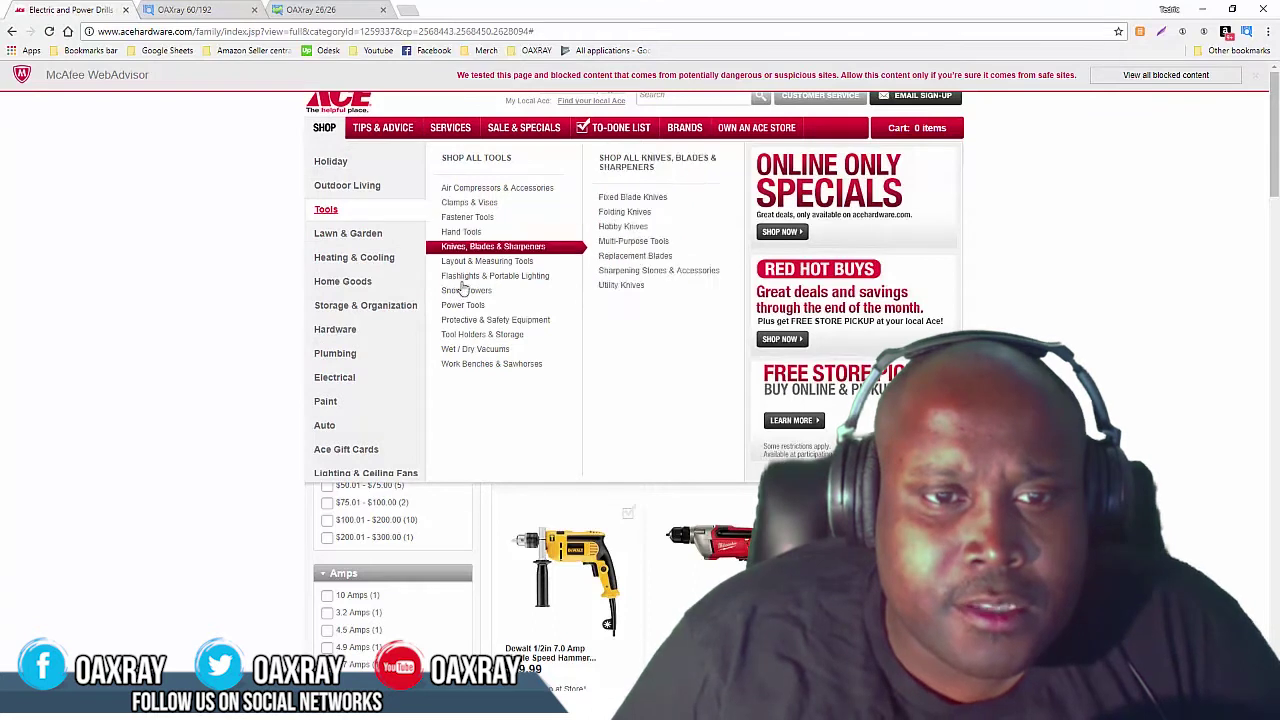
mouse_move(465, 352)
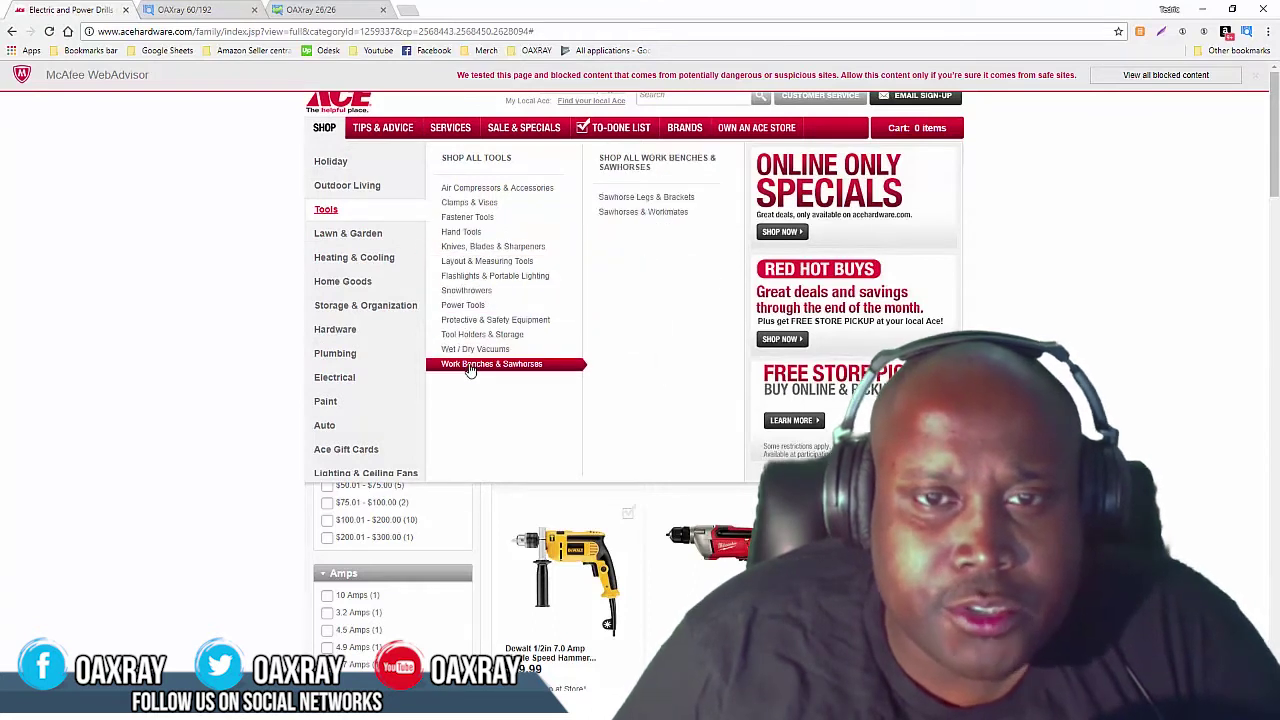
mouse_move(466, 310)
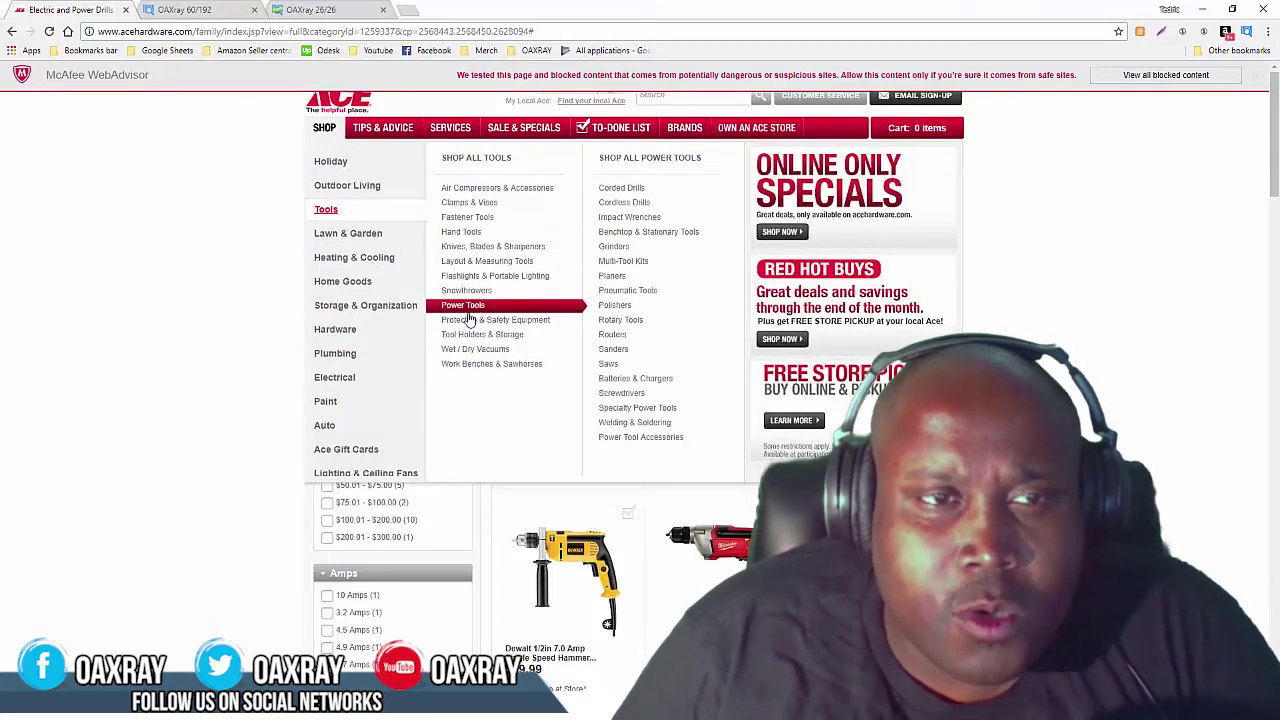
left_click(636, 394)
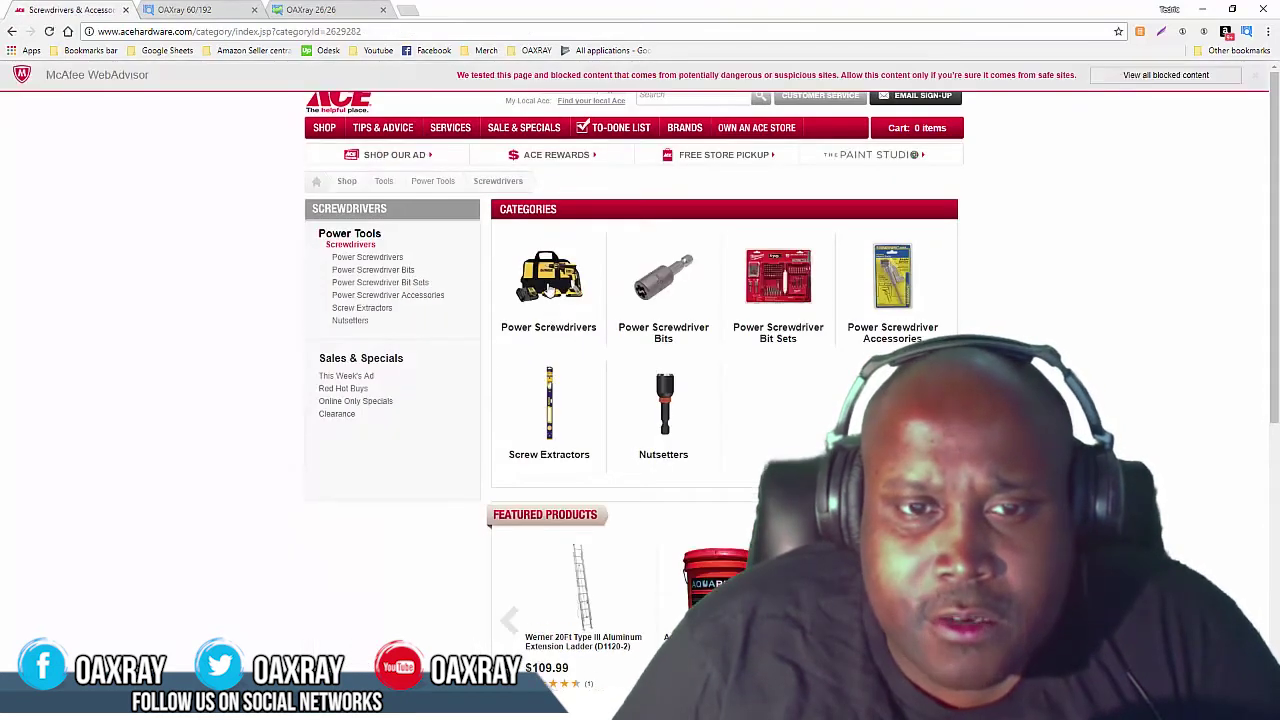
left_click(548, 284)
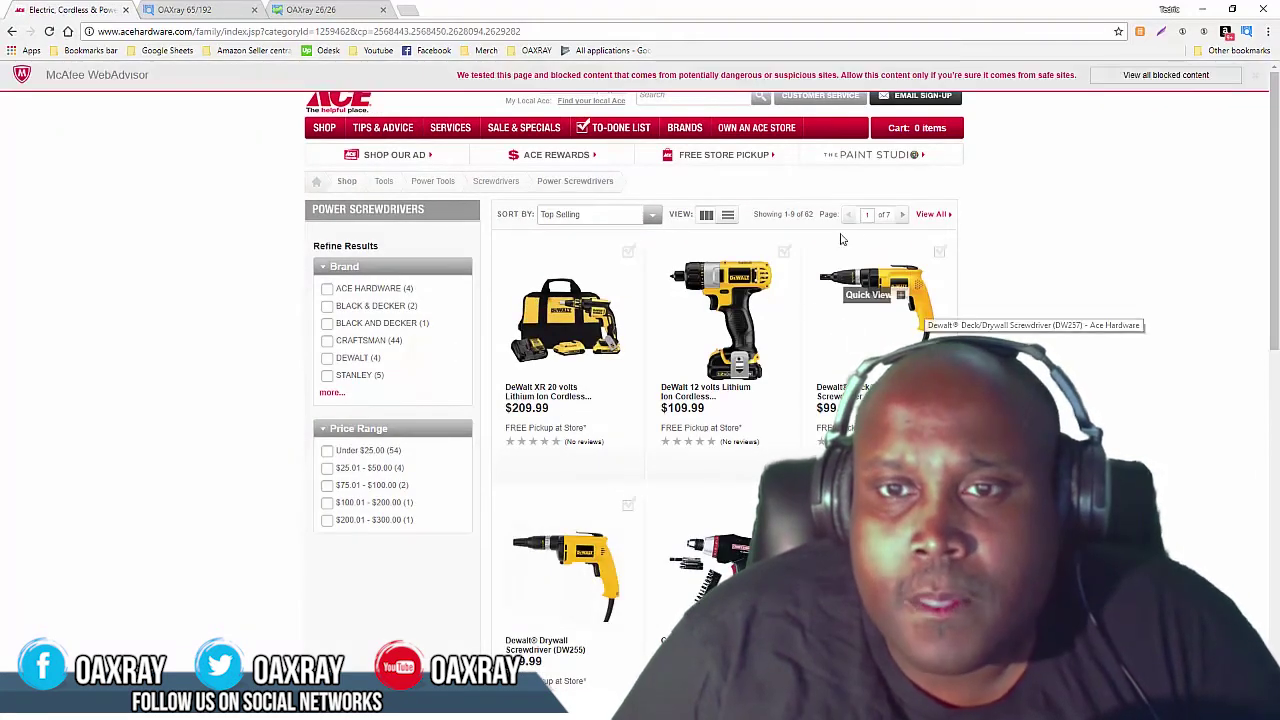
Step: List all power screwdrivers on one page and scan them with OAXray
scroll(991, 305, "down", 7)
scroll(936, 276, "up", 4)
scroll(936, 276, "up", 3)
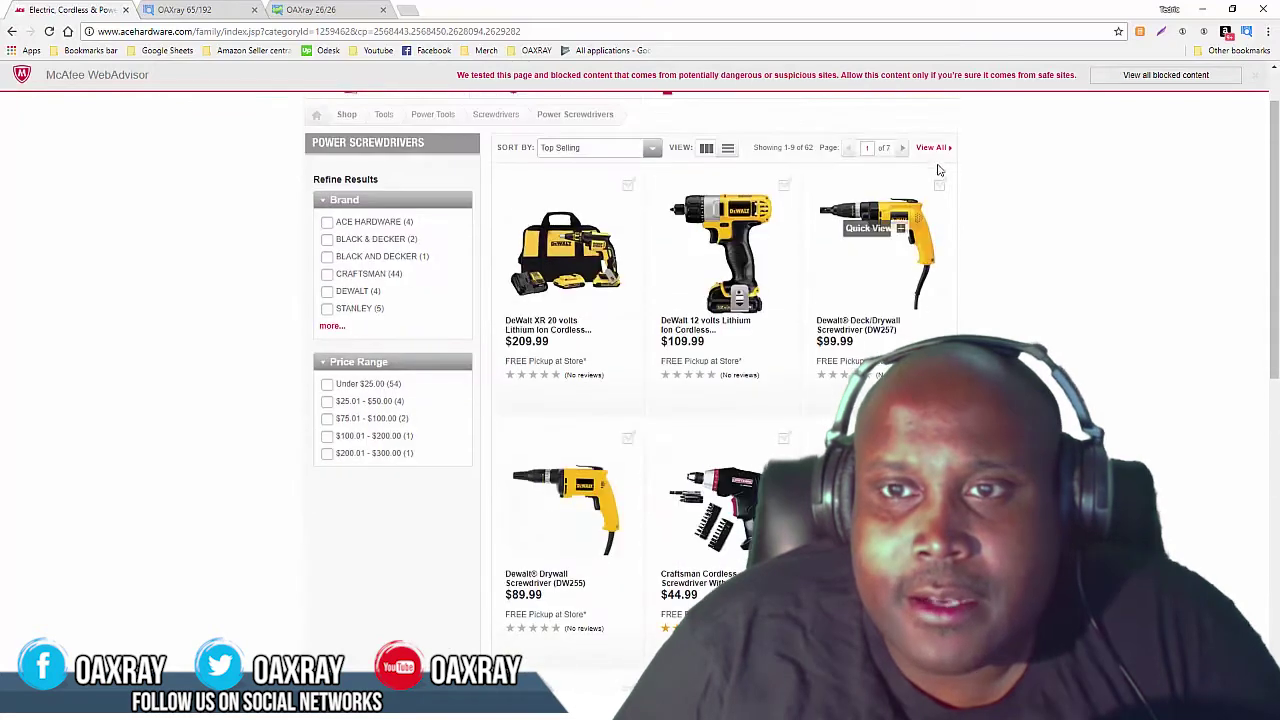
left_click(934, 148)
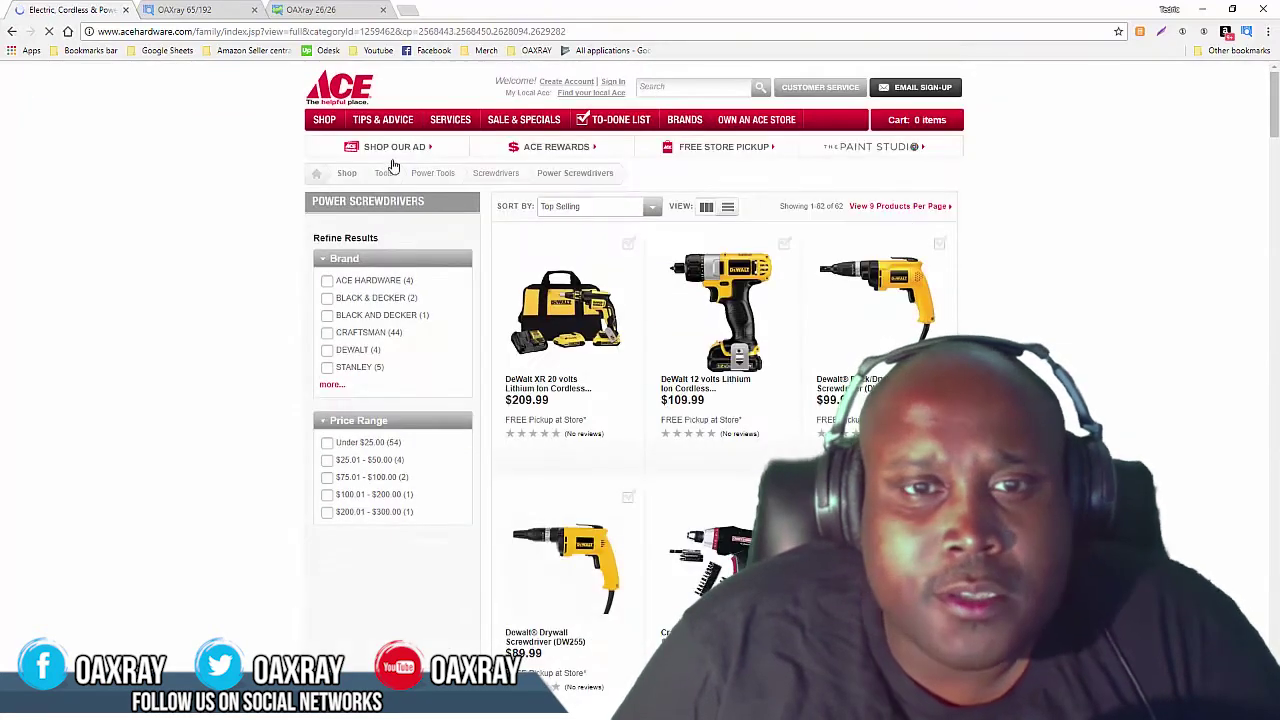
left_click(1247, 34)
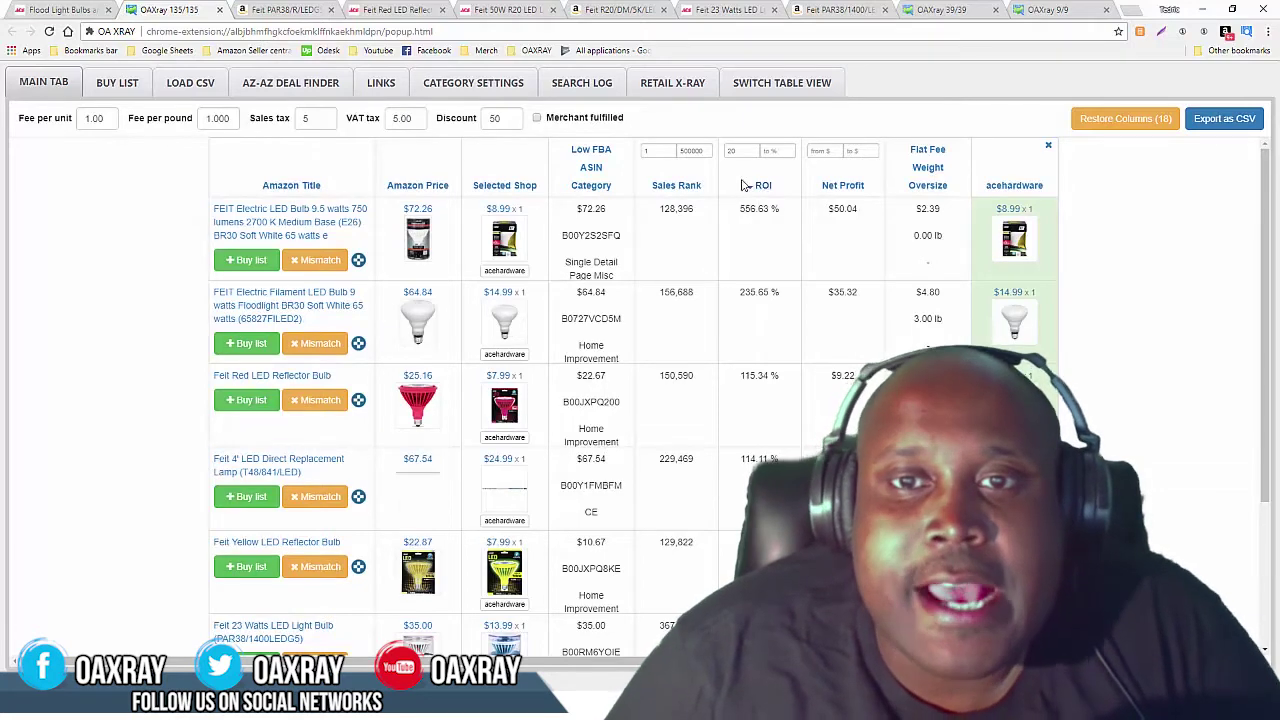
Step: Sort the flood light bulb results by ROI, sales rank and net profit in turn to compare the products
left_click(757, 185)
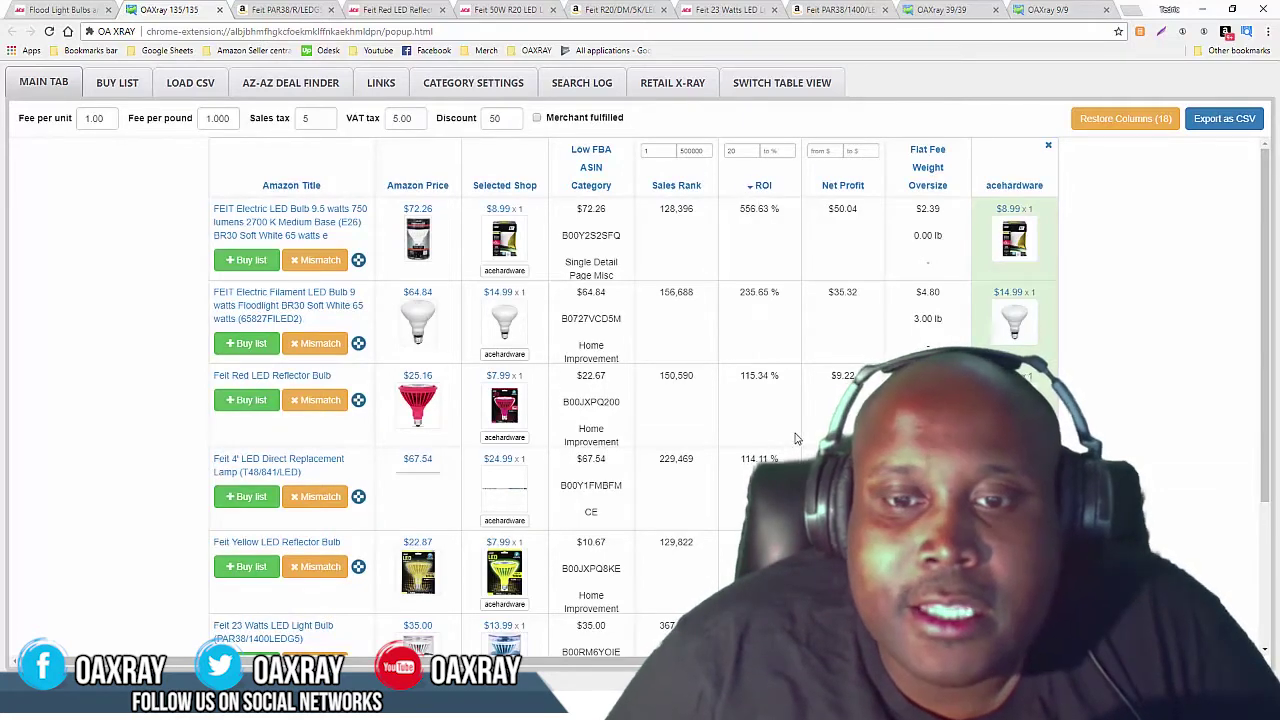
scroll(795, 438, "down", 2)
scroll(751, 330, "up", 2)
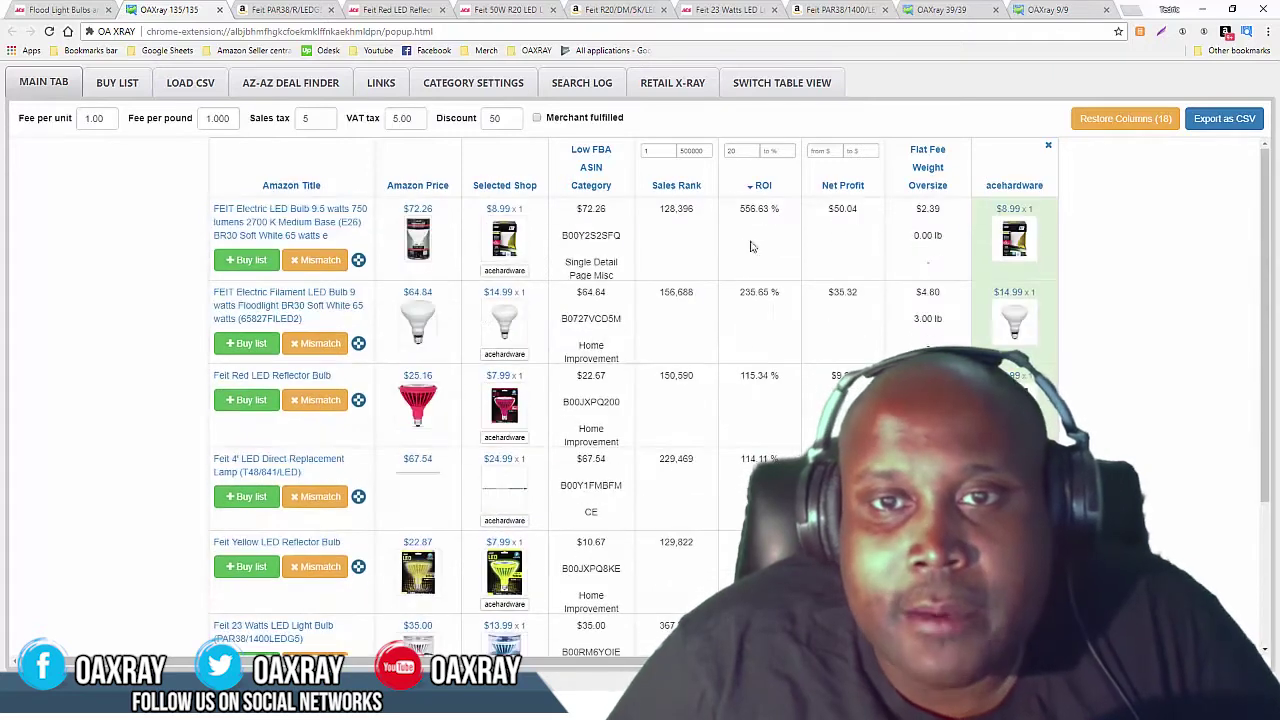
left_click(686, 186)
left_click(686, 186)
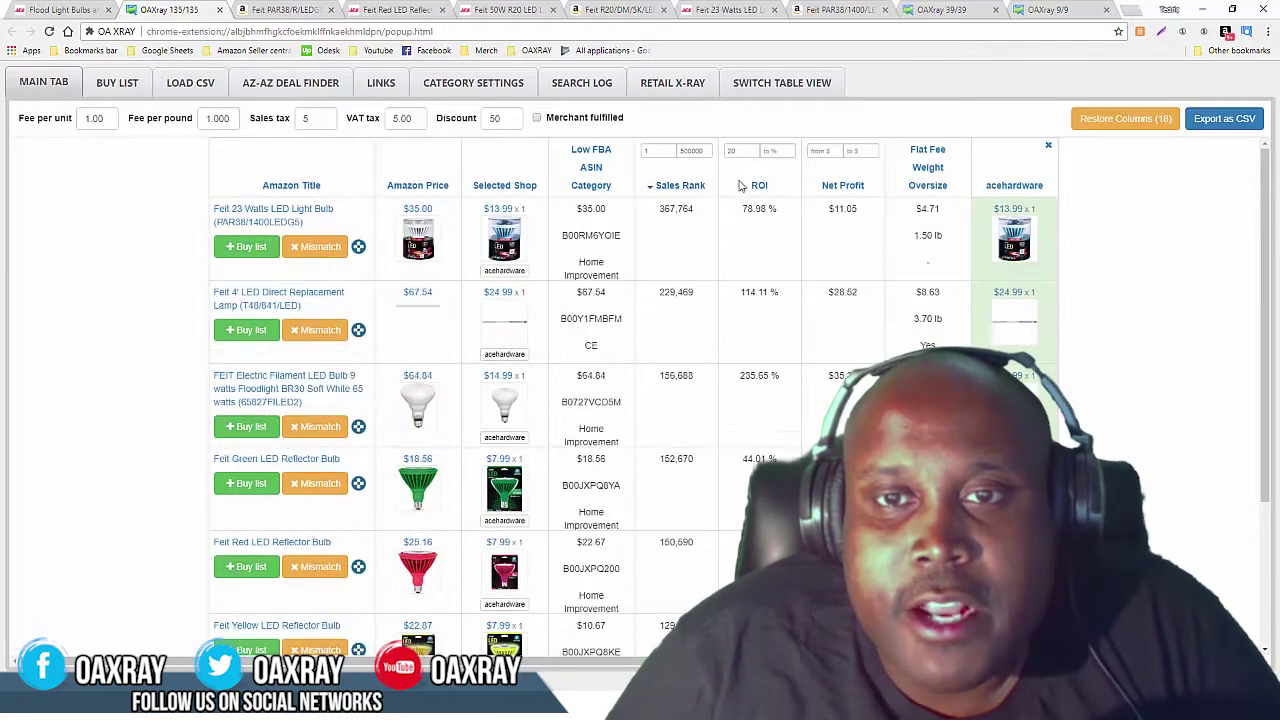
left_click(759, 186)
left_click(759, 186)
double_click(835, 186)
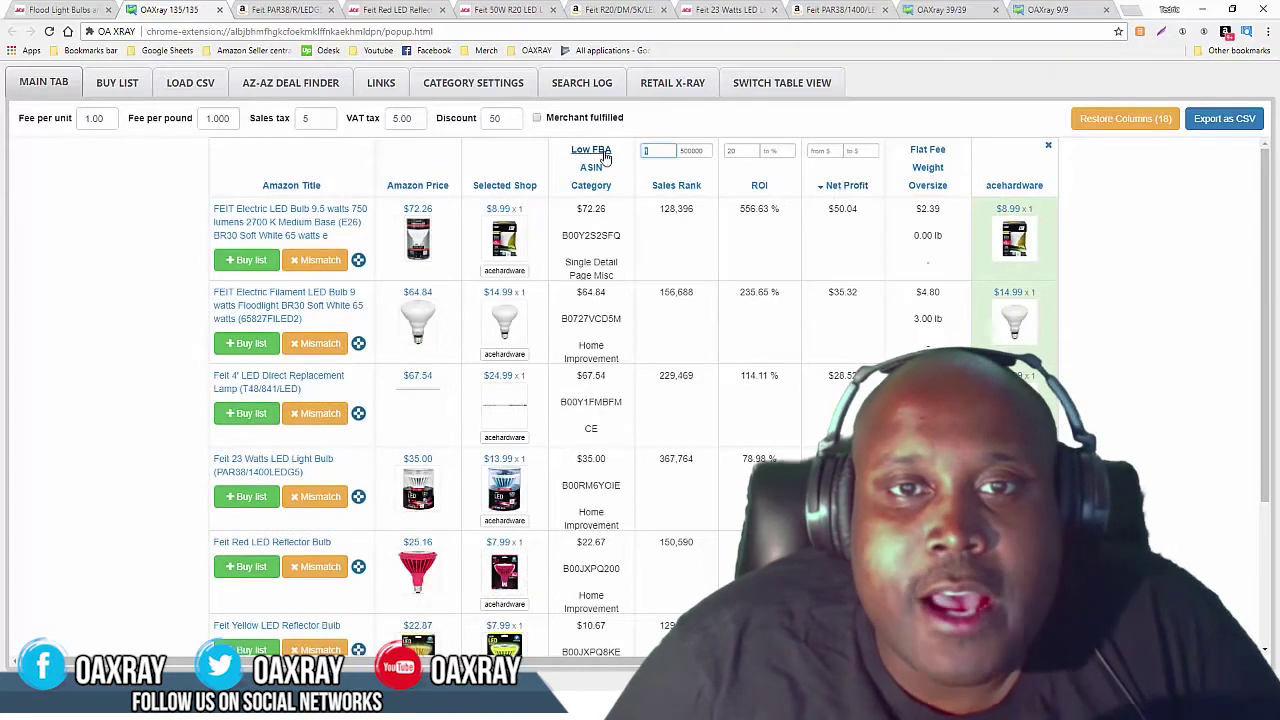
Step: Clear the upper sales rank limit and the minimum ROI from the result filters
left_click(656, 155)
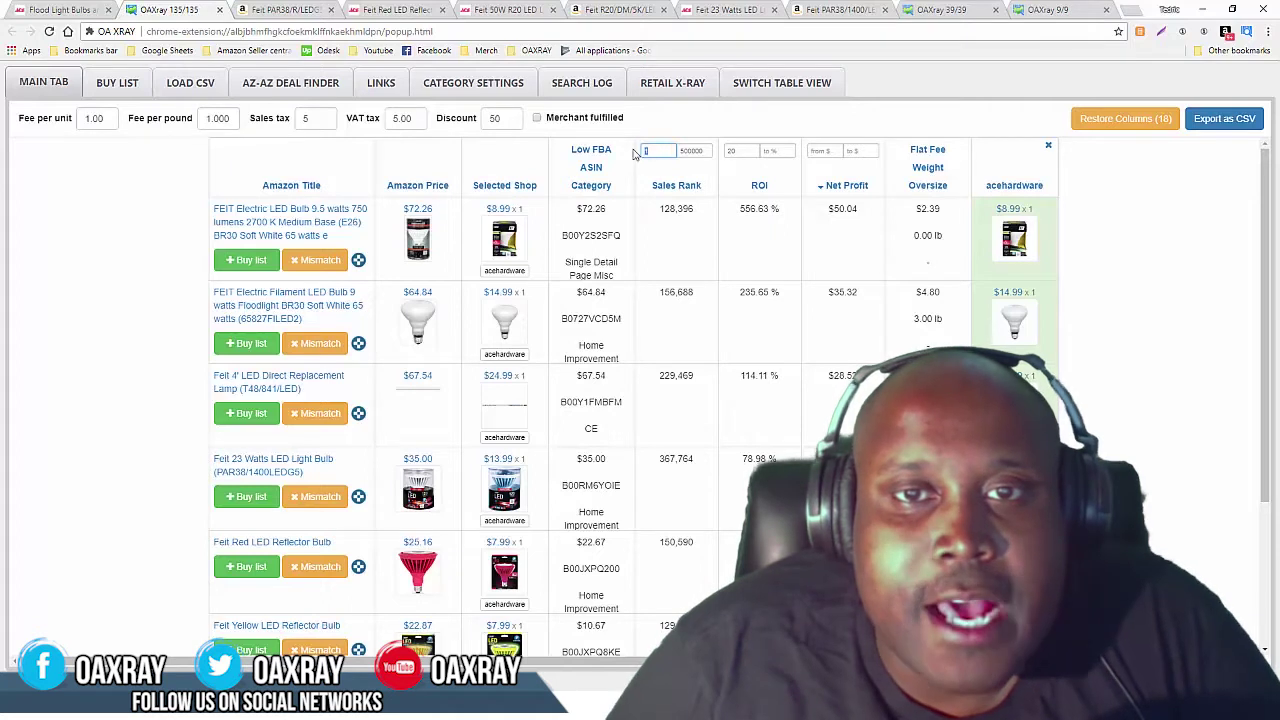
double_click(701, 151)
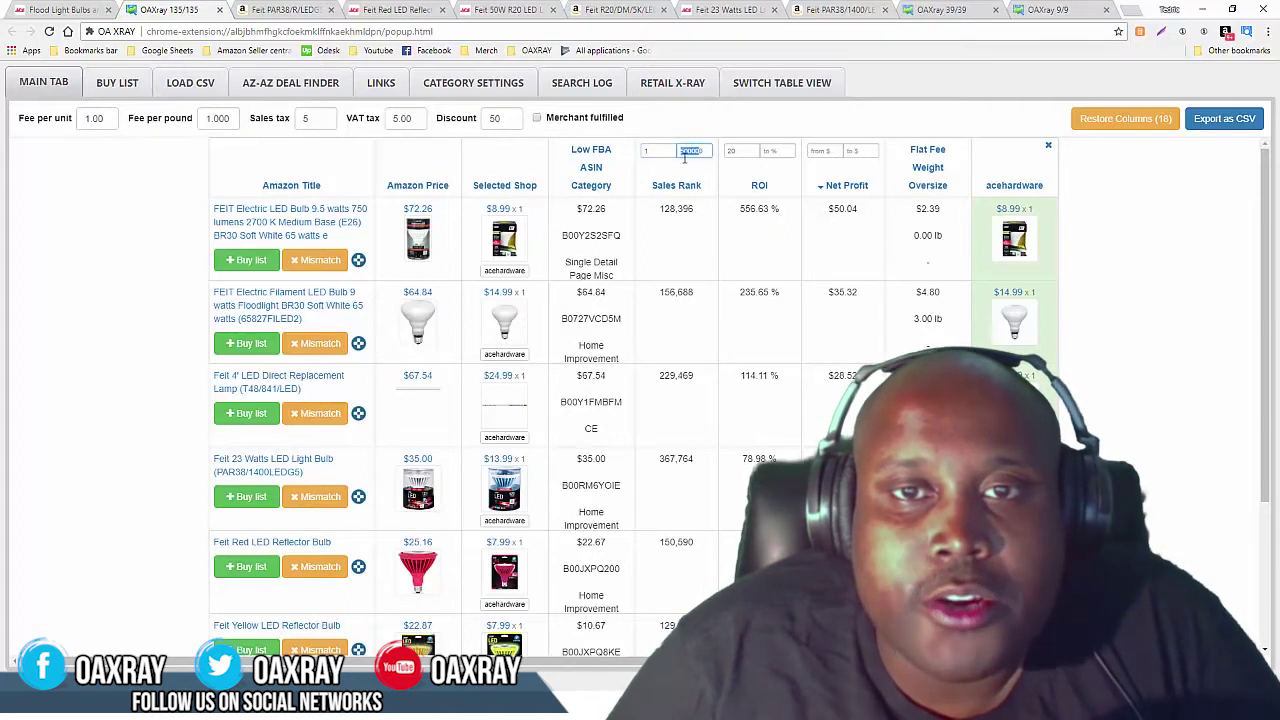
double_click(736, 151)
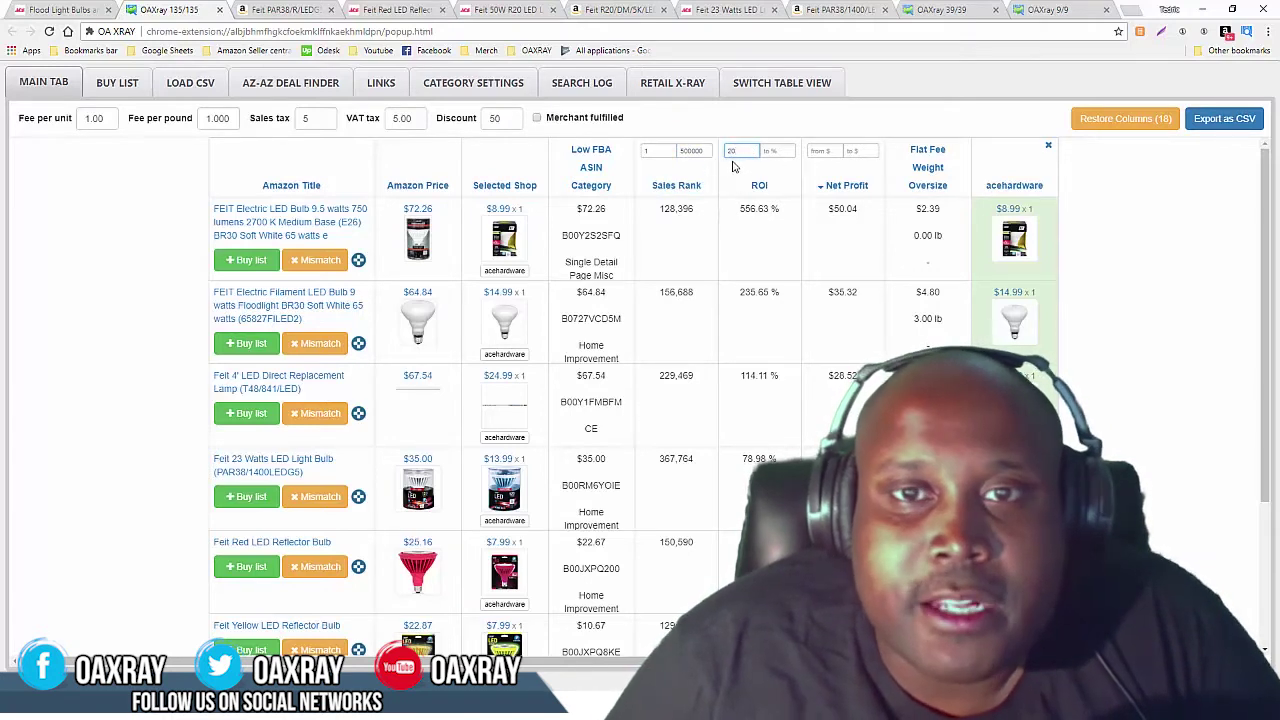
double_click(706, 152)
key("BackSpace")
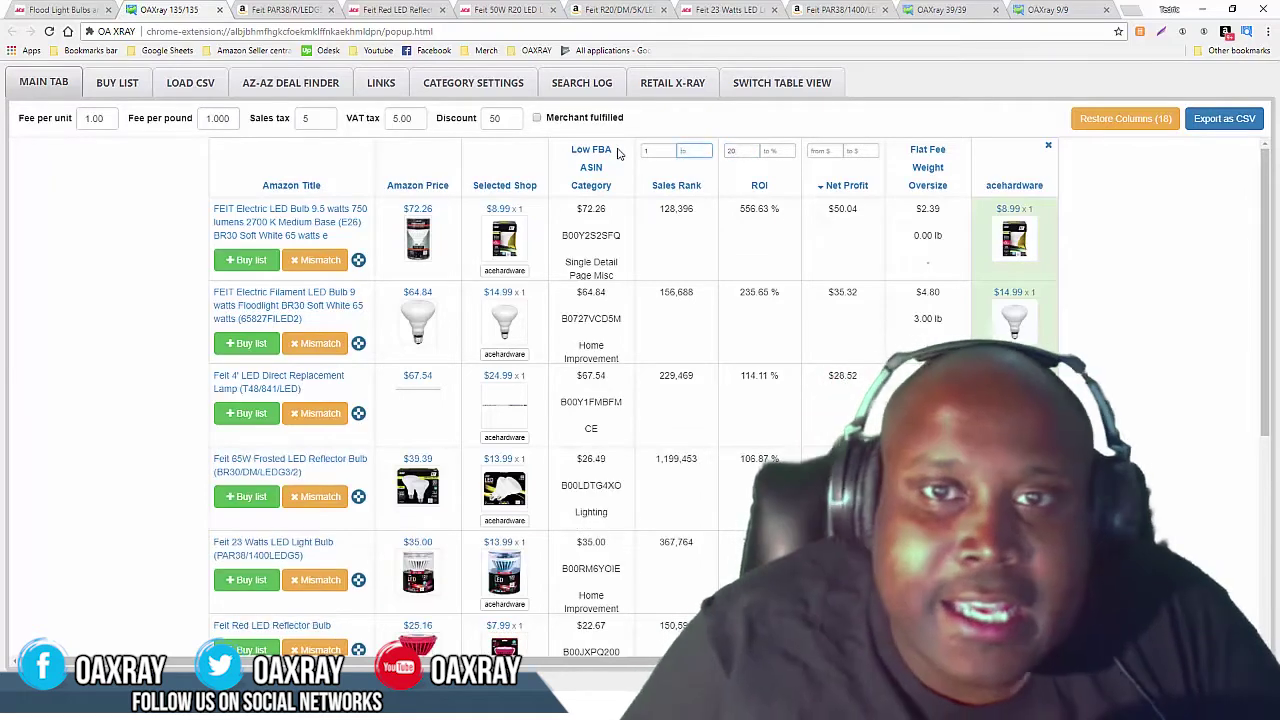
double_click(732, 152)
key("BackSpace")
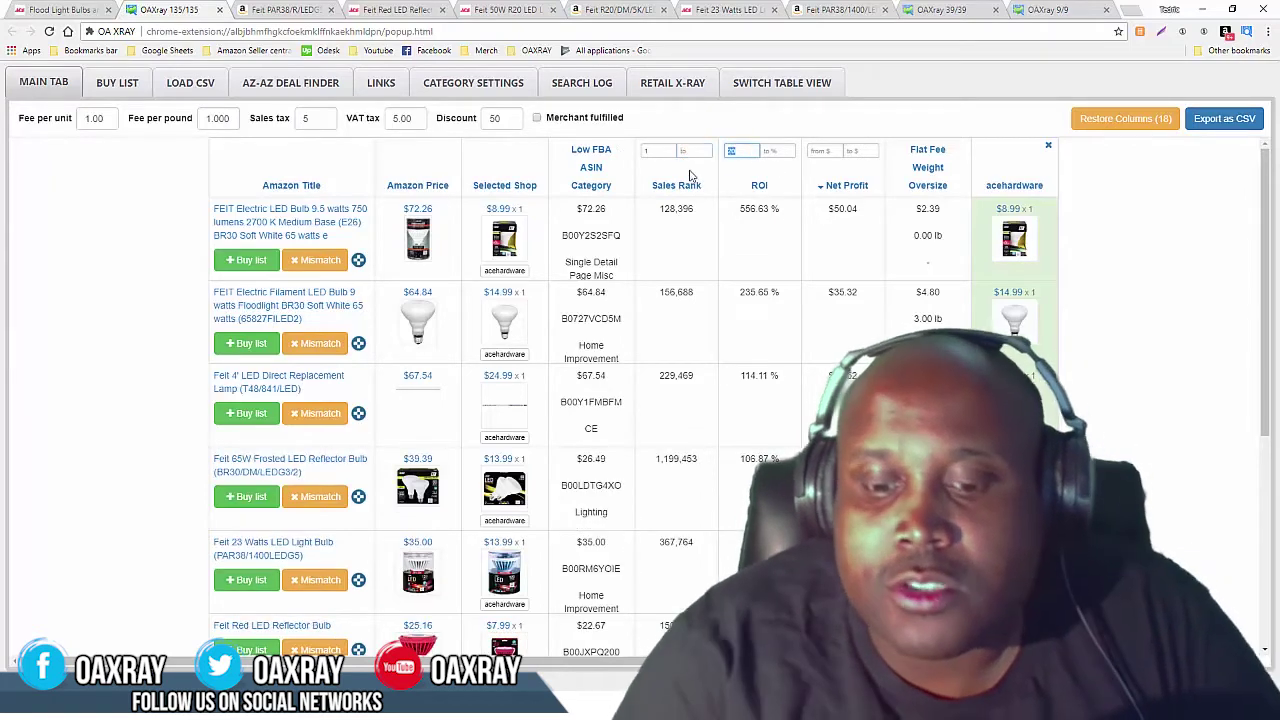
Step: Set the minimum ROI filter to 25% and sort the results by sales rank from highest to lowest
scroll(690, 420, "down", 15)
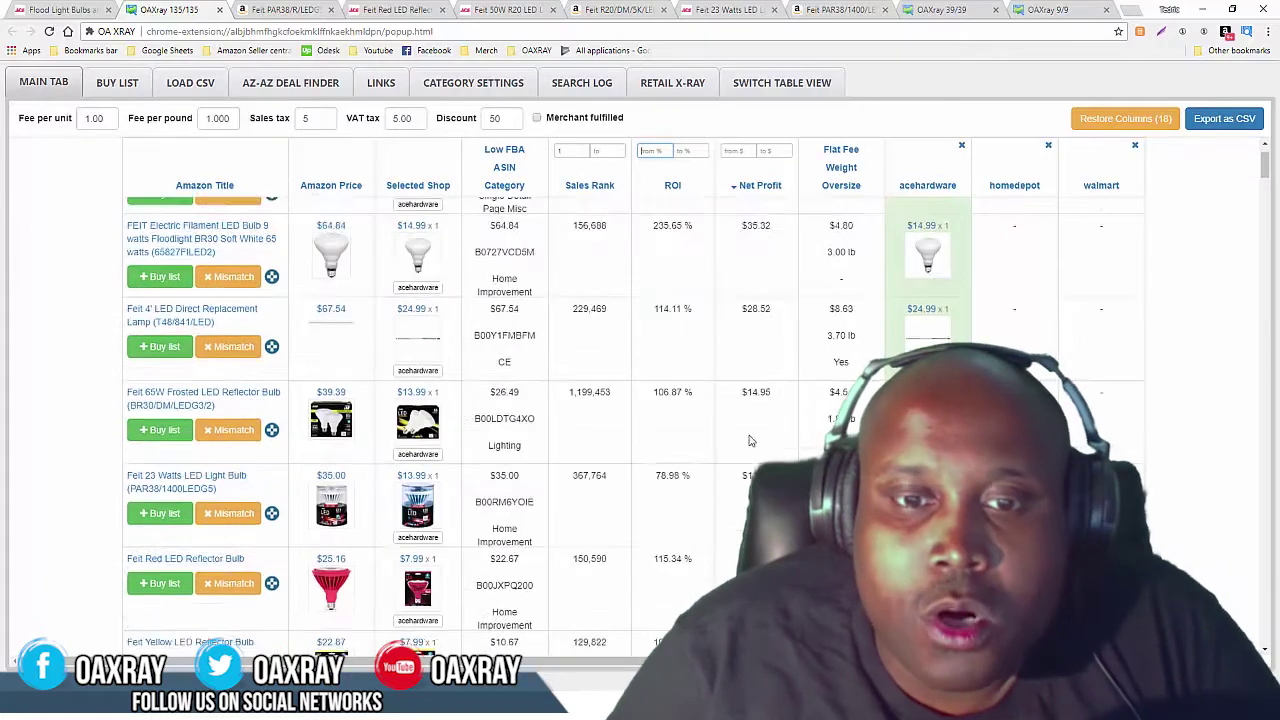
scroll(684, 412, "down", 1)
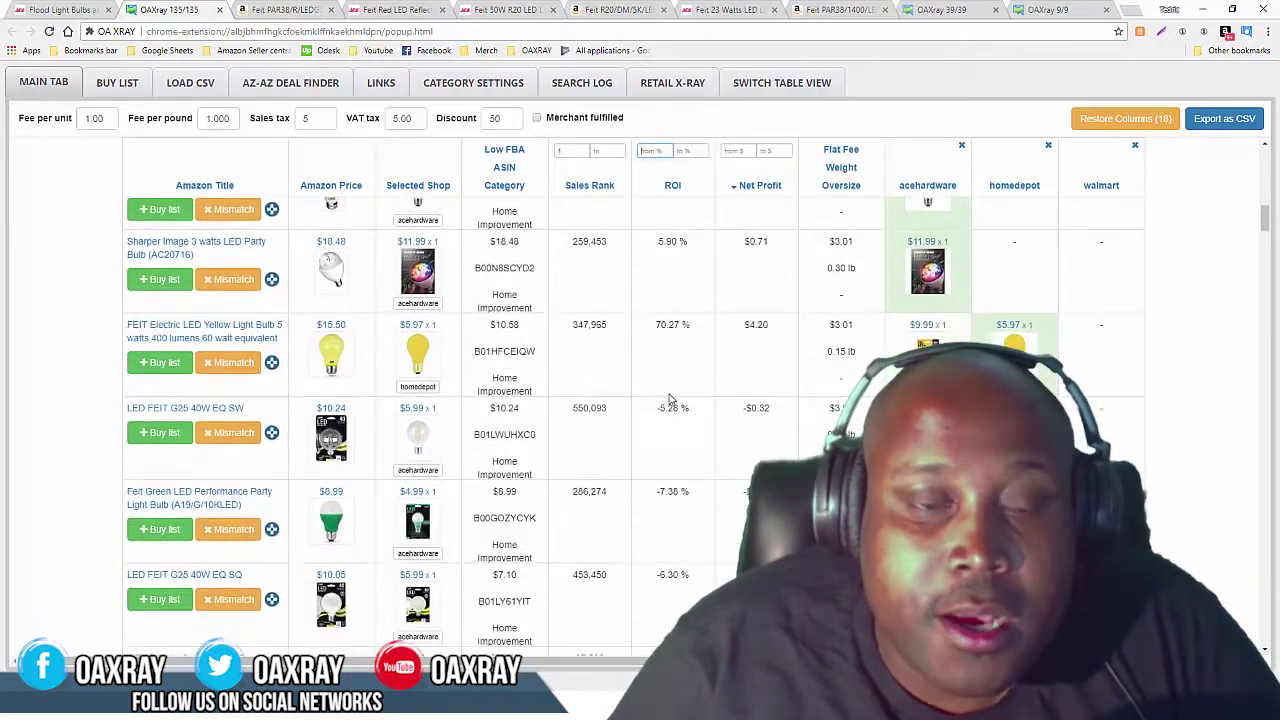
scroll(670, 397, "up", 15)
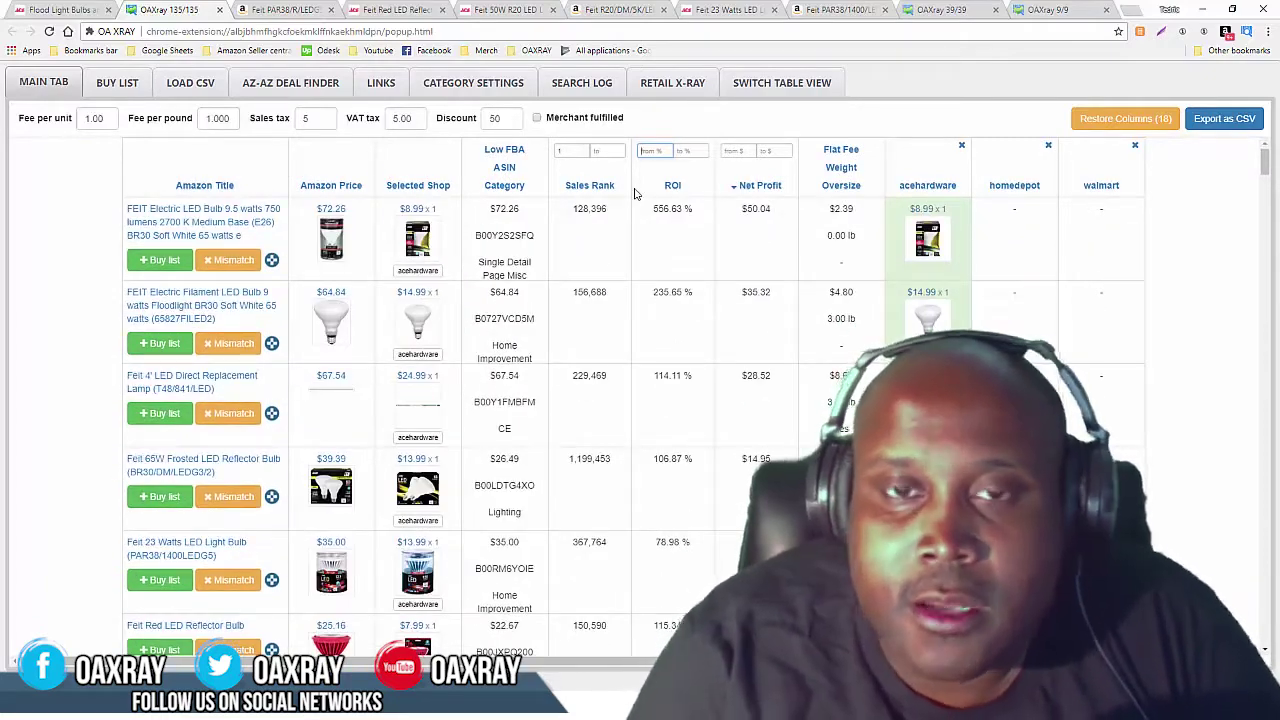
type("25")
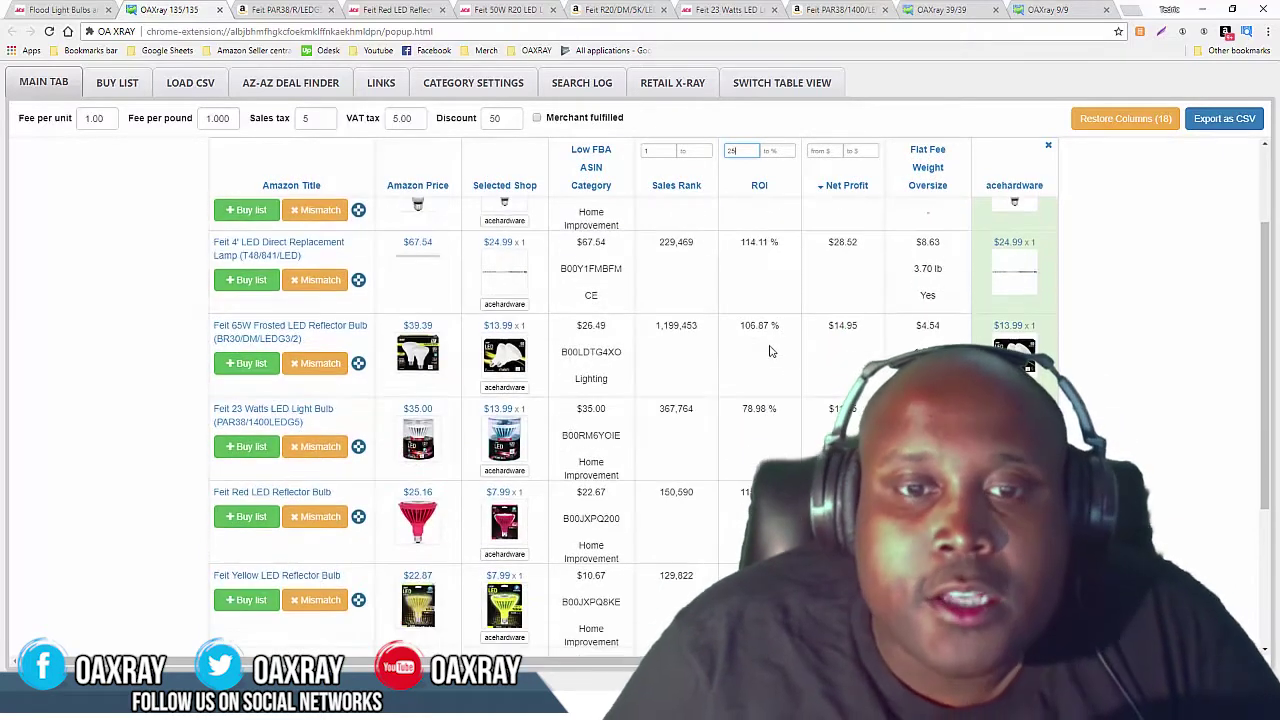
left_click(686, 187)
left_click(686, 187)
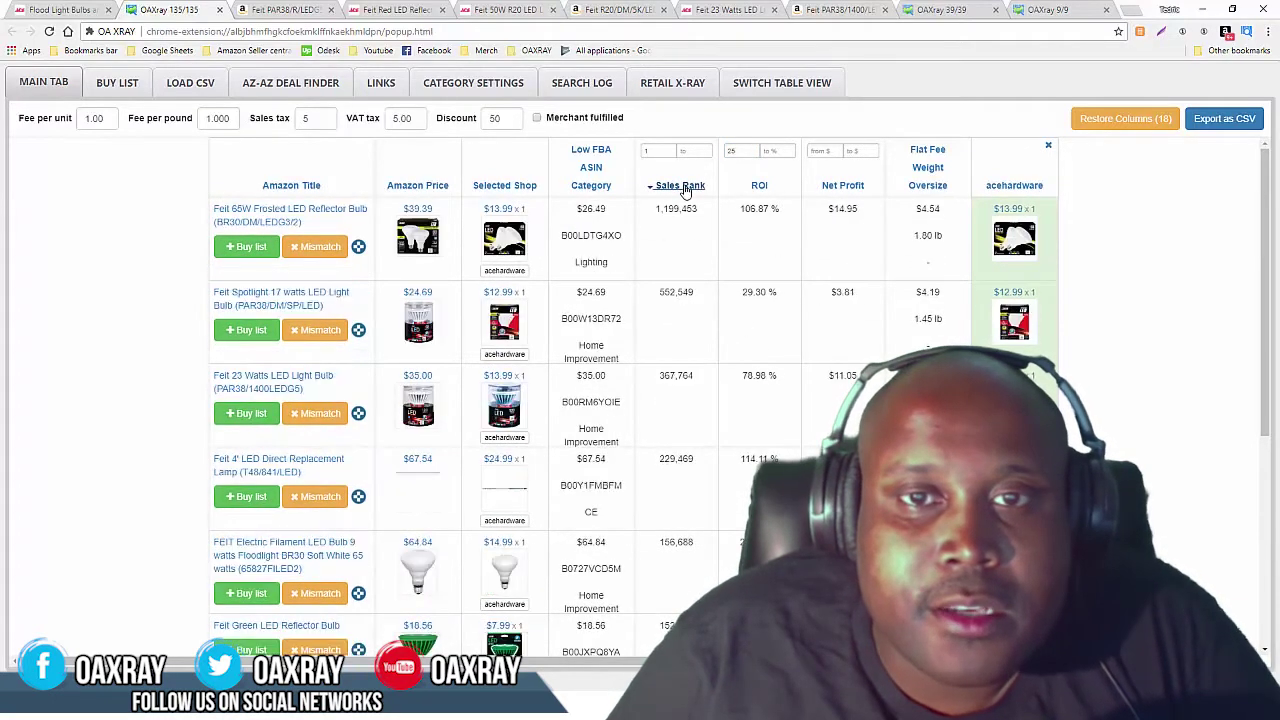
Step: View the Ace Hardware product page of the Feit Yellow LED Reflector Bulb and return to the OAXray results
scroll(715, 528, "down", 4)
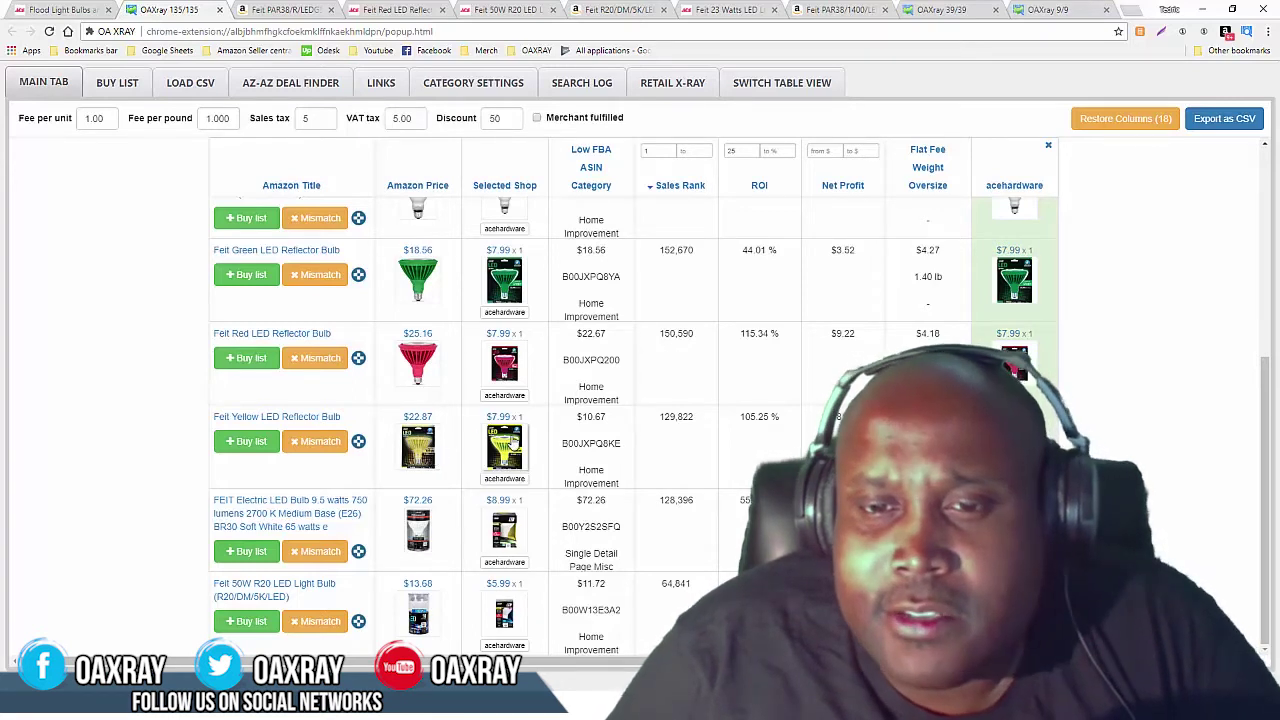
left_click(501, 453)
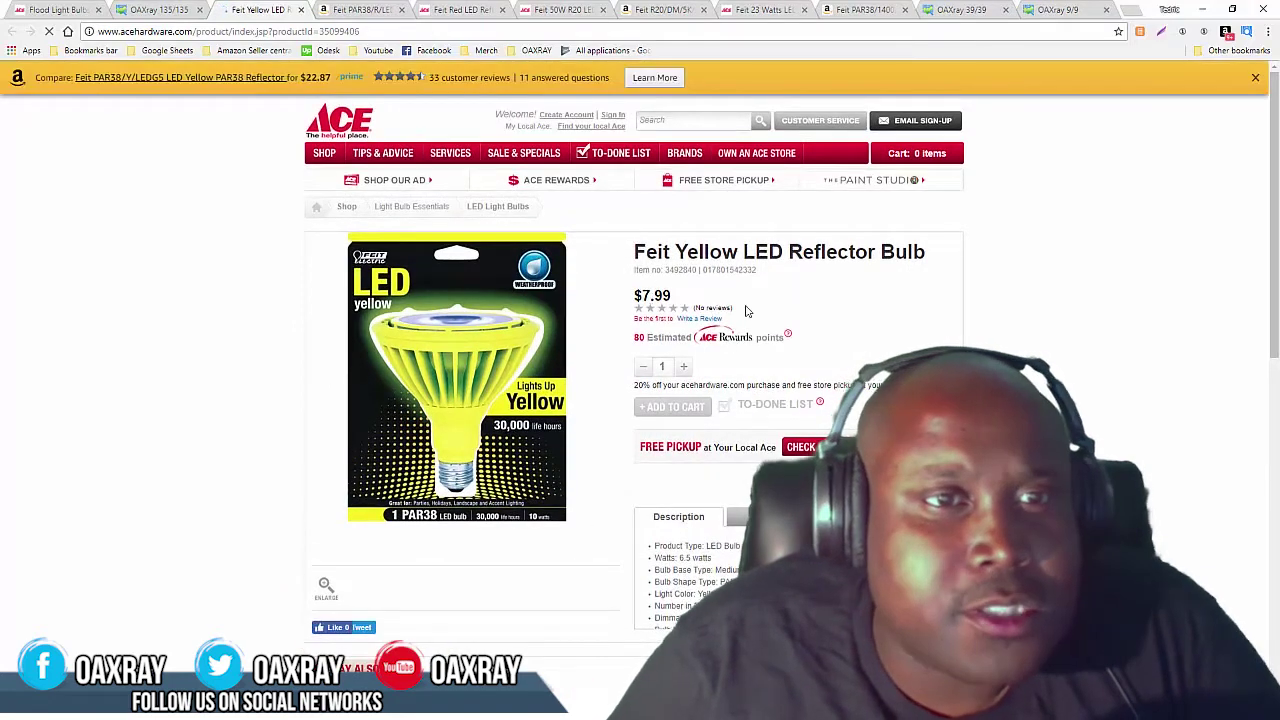
left_click(194, 10)
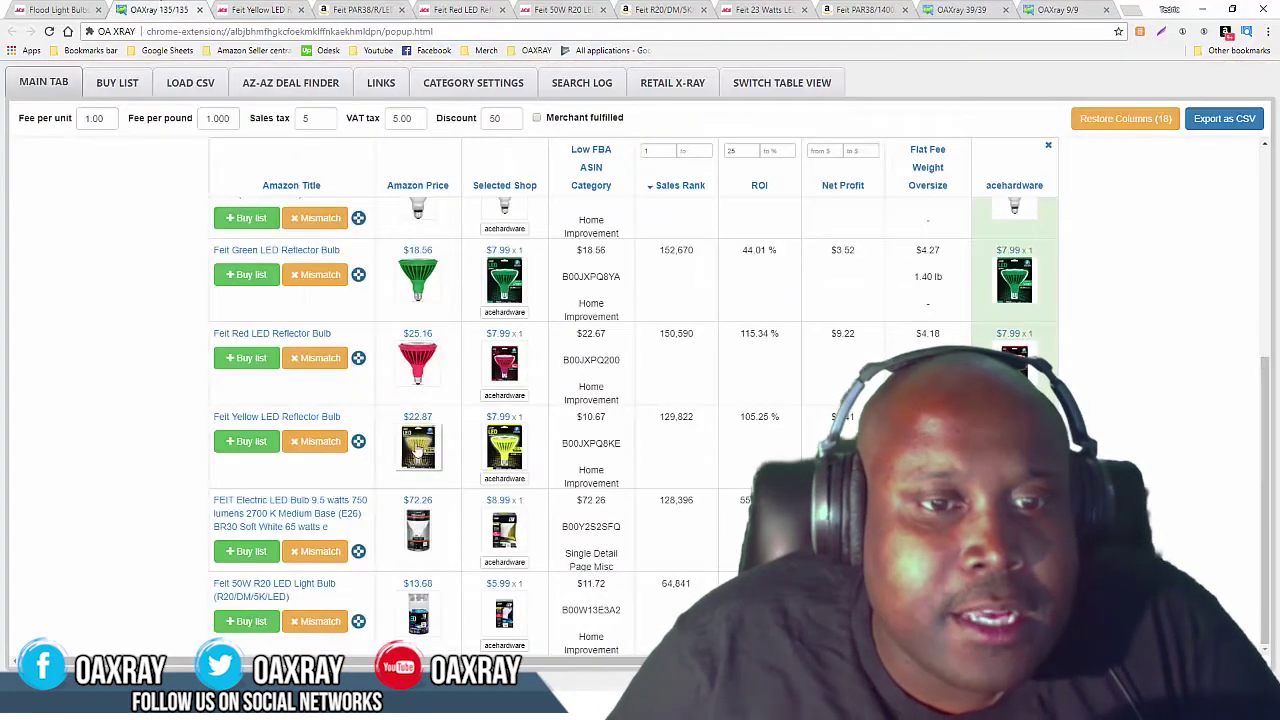
Step: Open the Amazon listing of the Feit Yellow LED Reflector Bulb and examine its price, availability and other sellers' offers
left_click(418, 450)
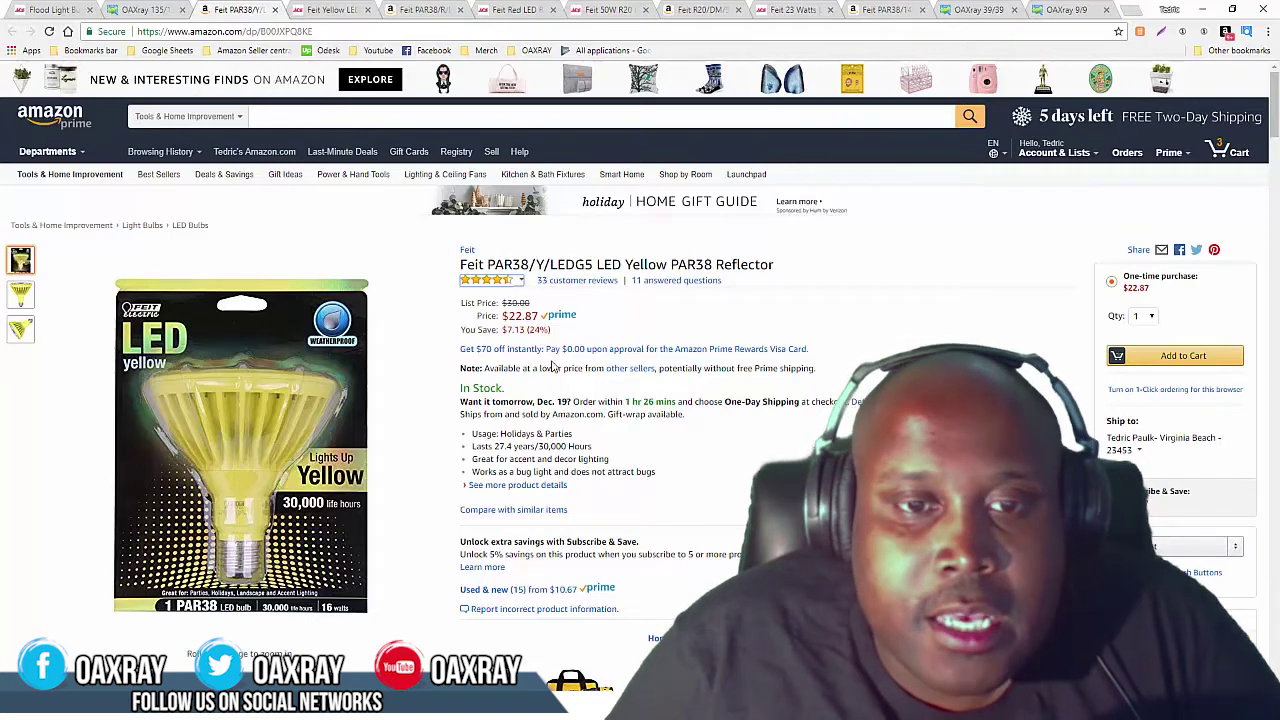
scroll(552, 366, "down", 1)
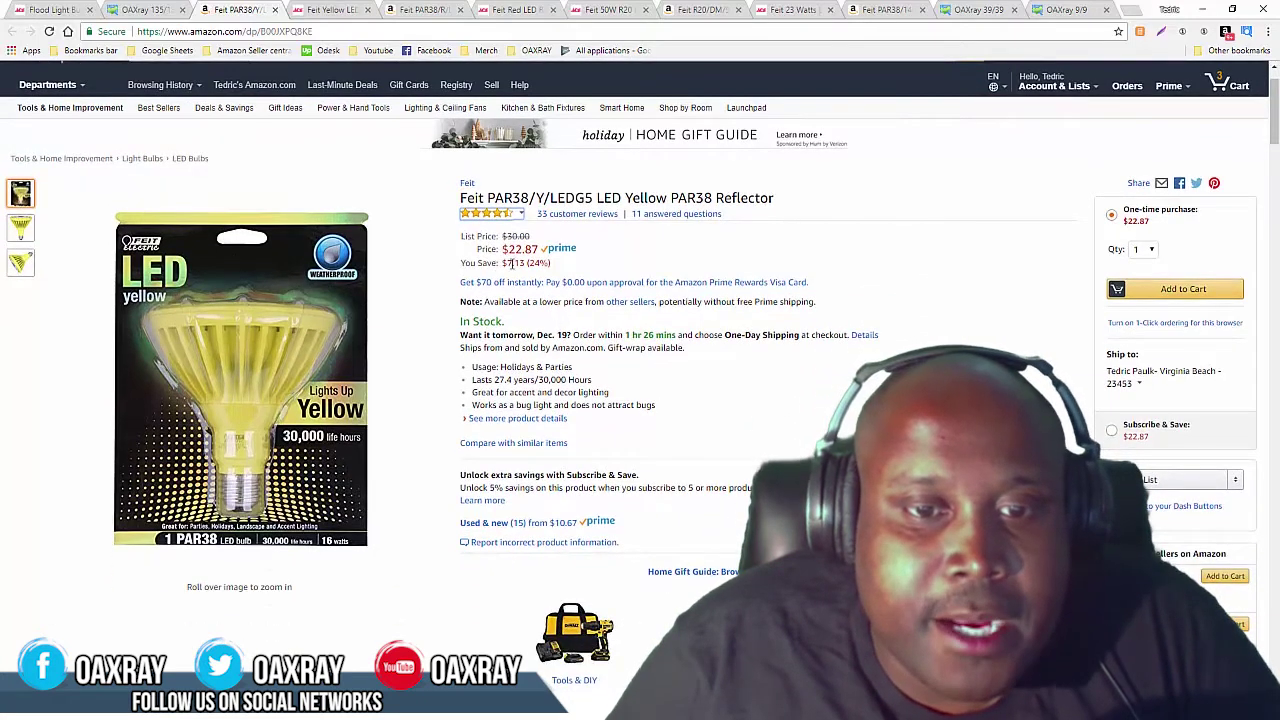
scroll(567, 475, "down", 2)
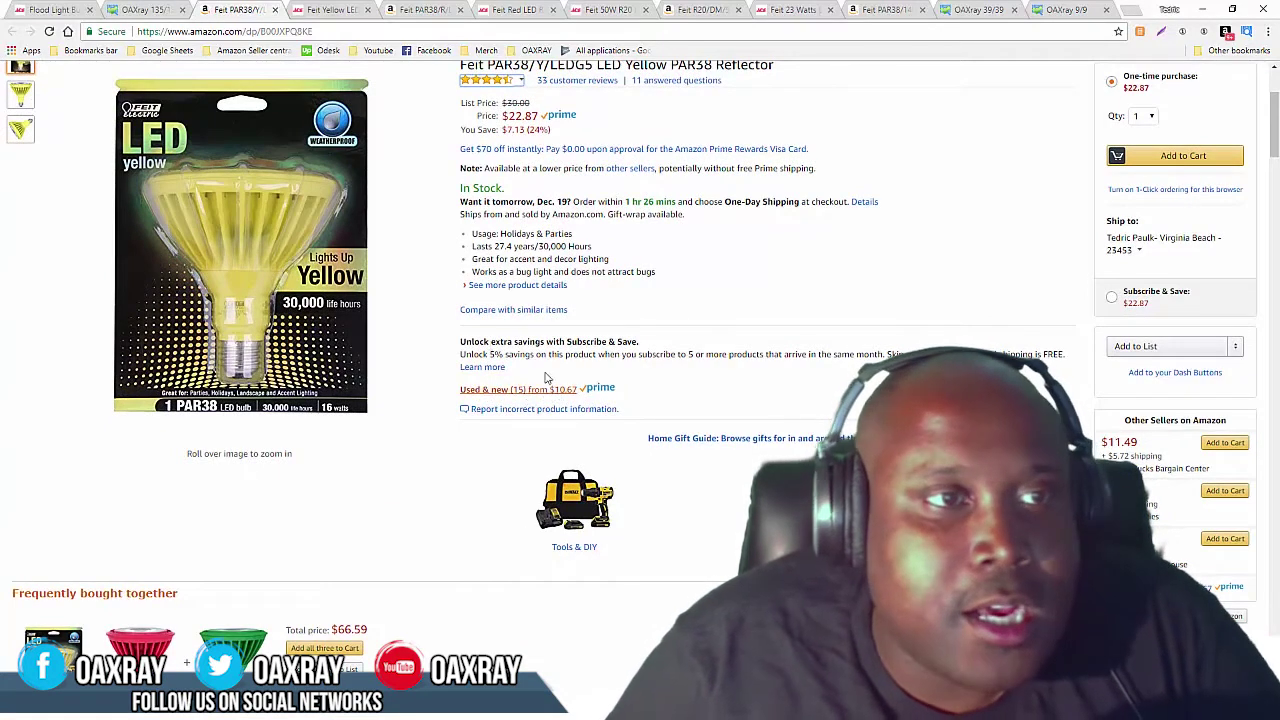
scroll(545, 377, "up", 3)
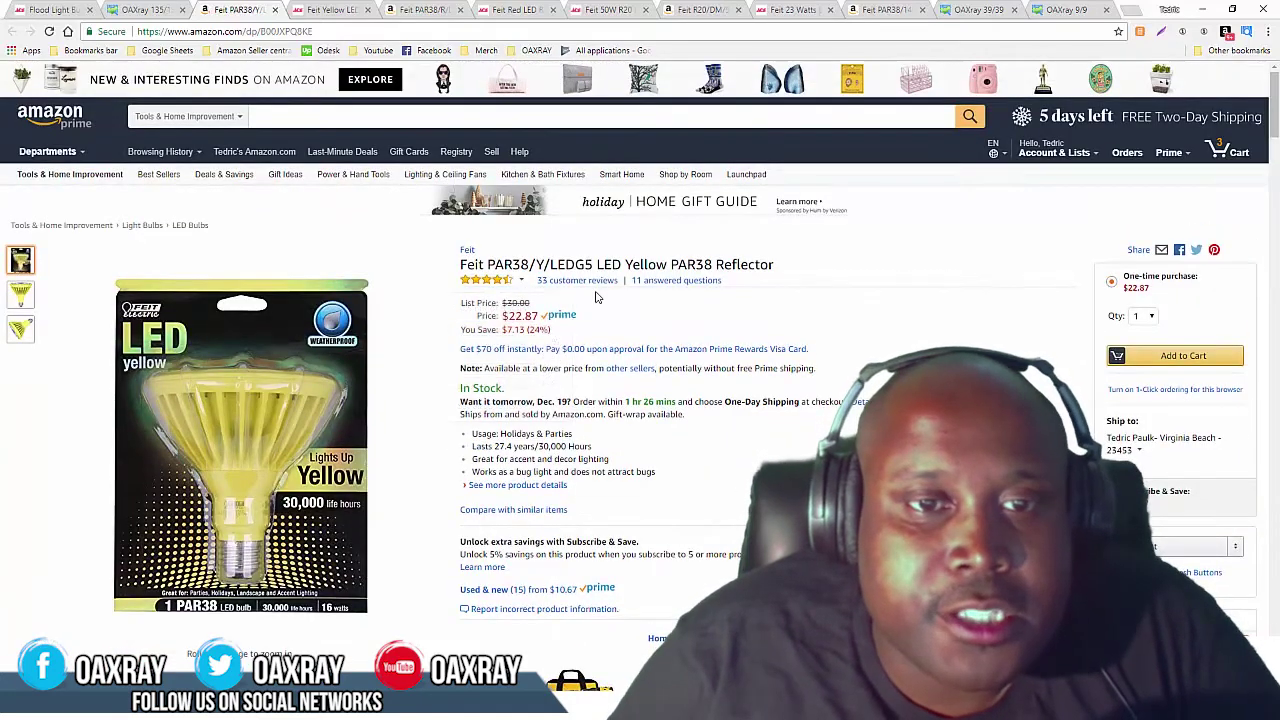
Step: Examine the yellow bulb listing's similar items, technical details, best sellers rank, customer questions and reviews
scroll(600, 300, "down", 15)
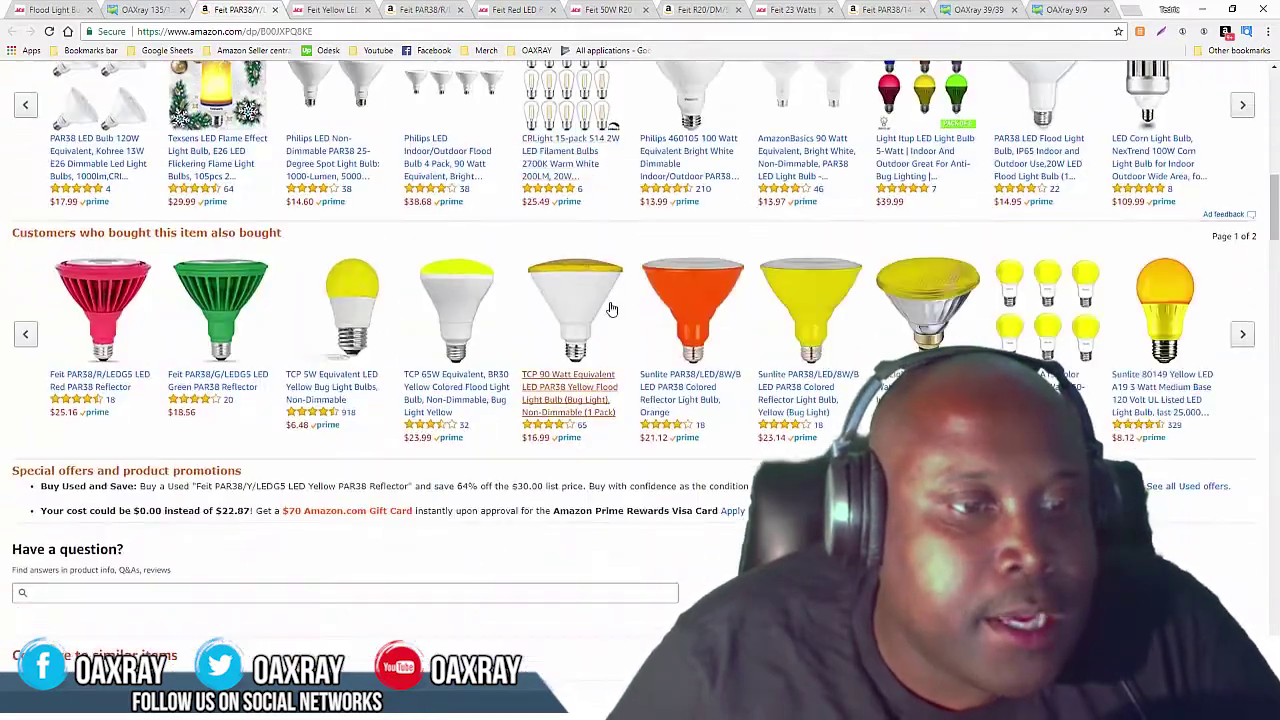
scroll(612, 308, "down", 4)
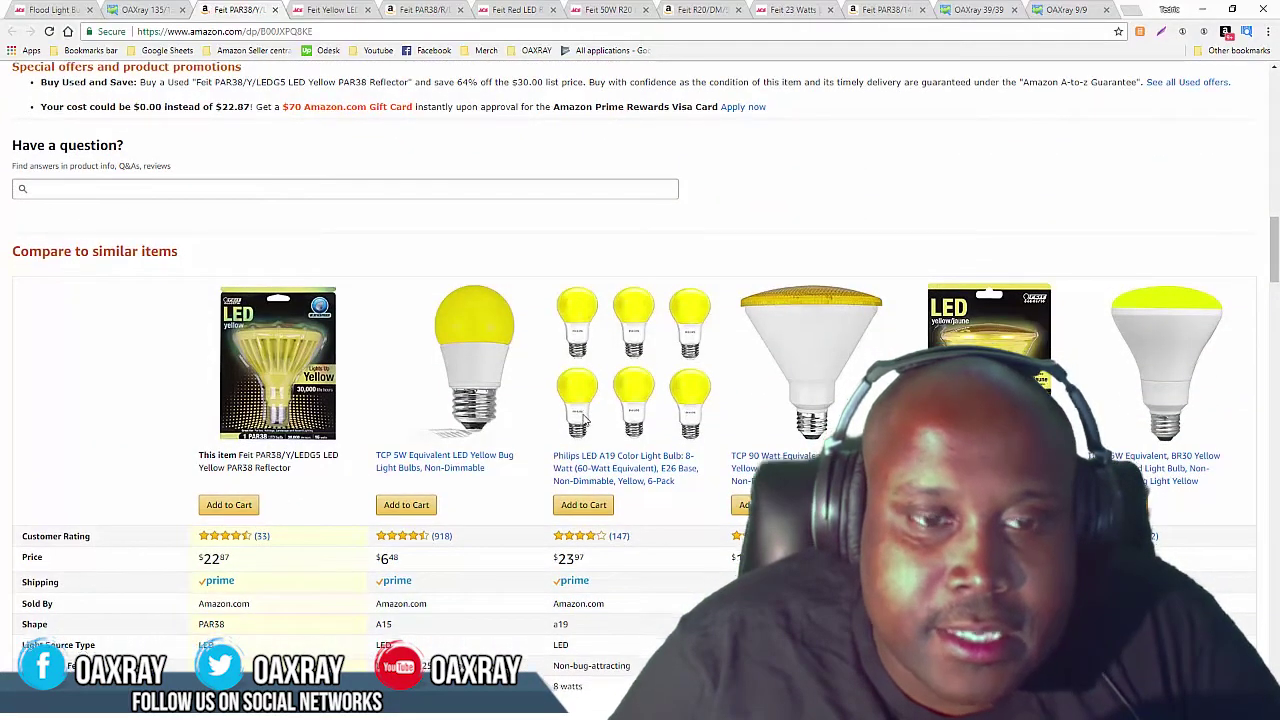
scroll(585, 418, "down", 3)
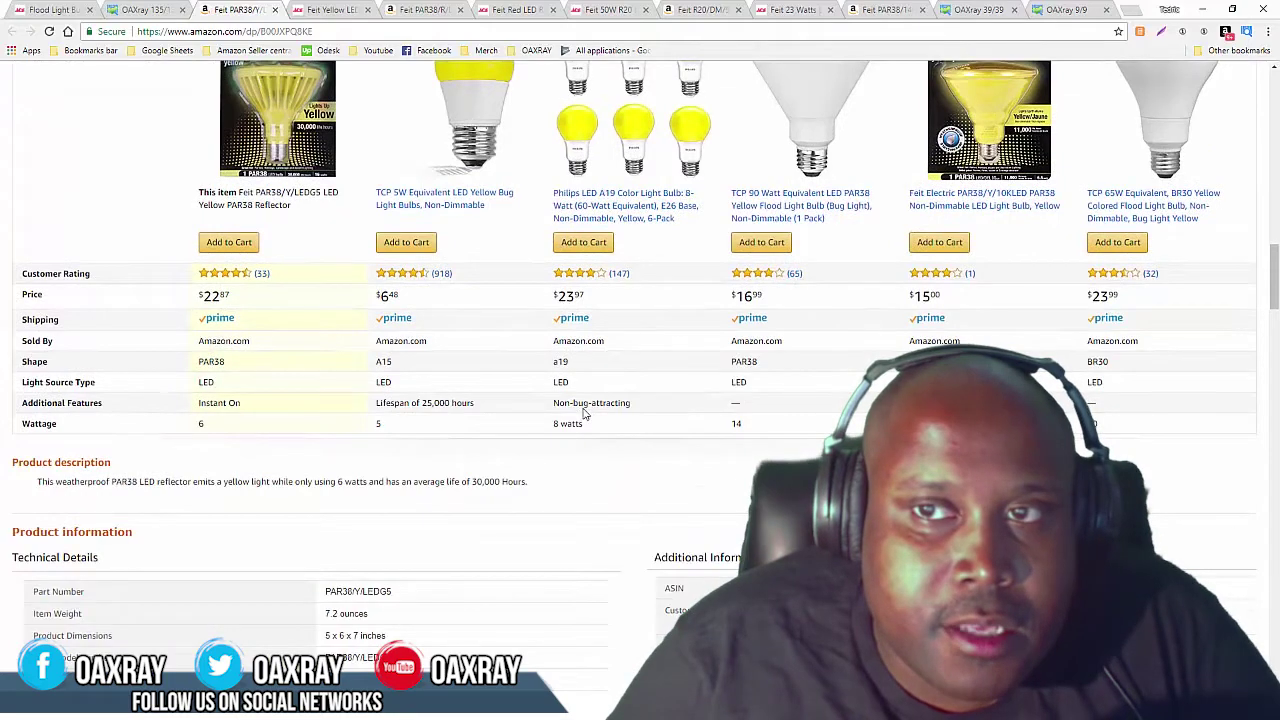
scroll(585, 410, "down", 5)
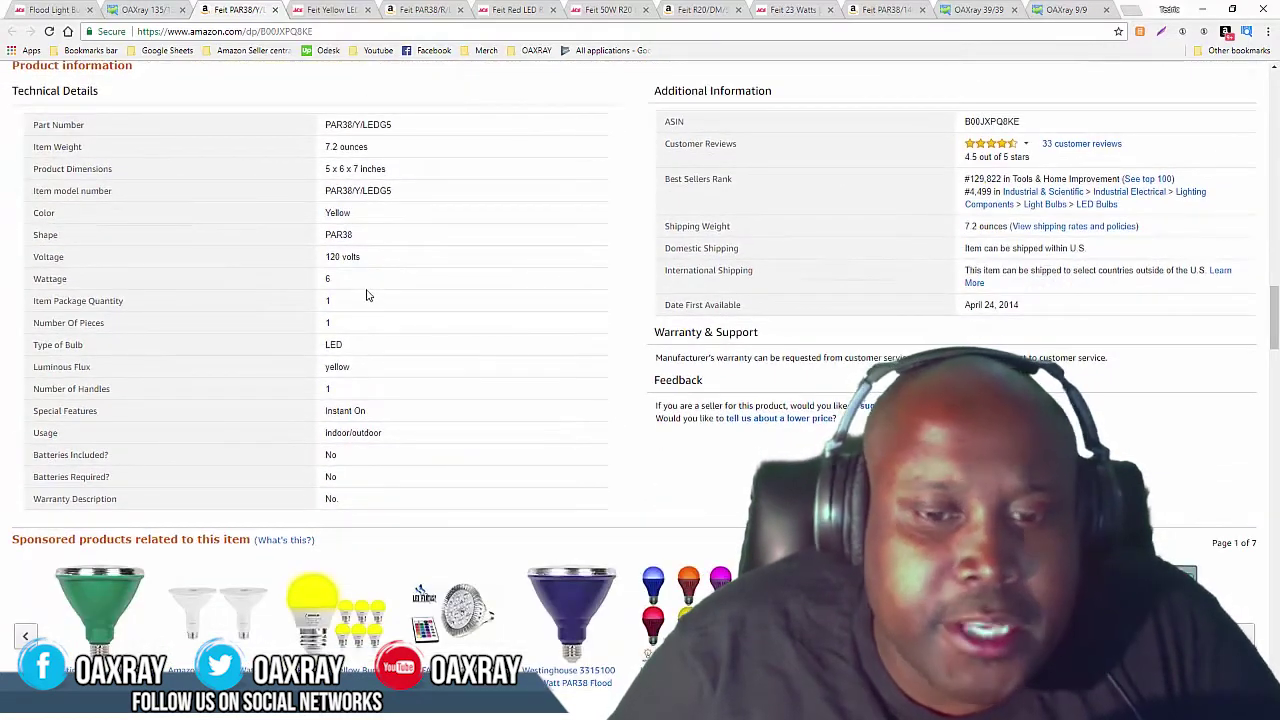
scroll(312, 279, "up", 1)
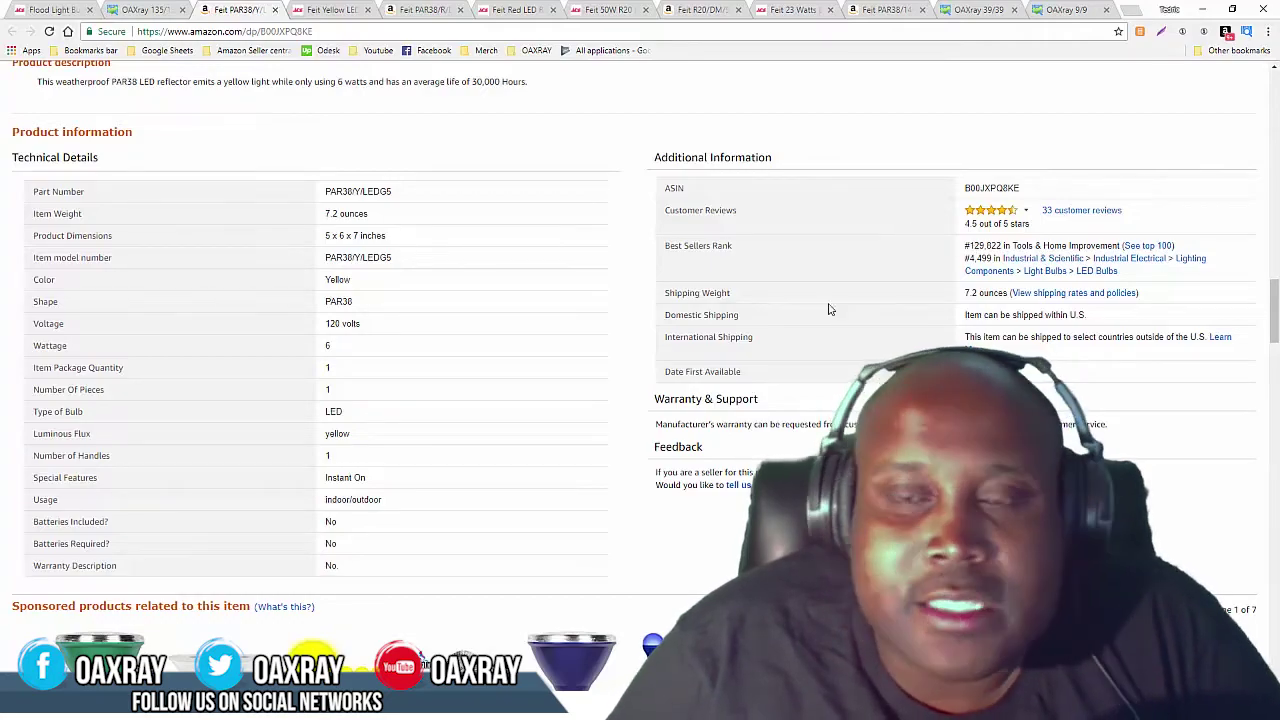
scroll(500, 273, "down", 7)
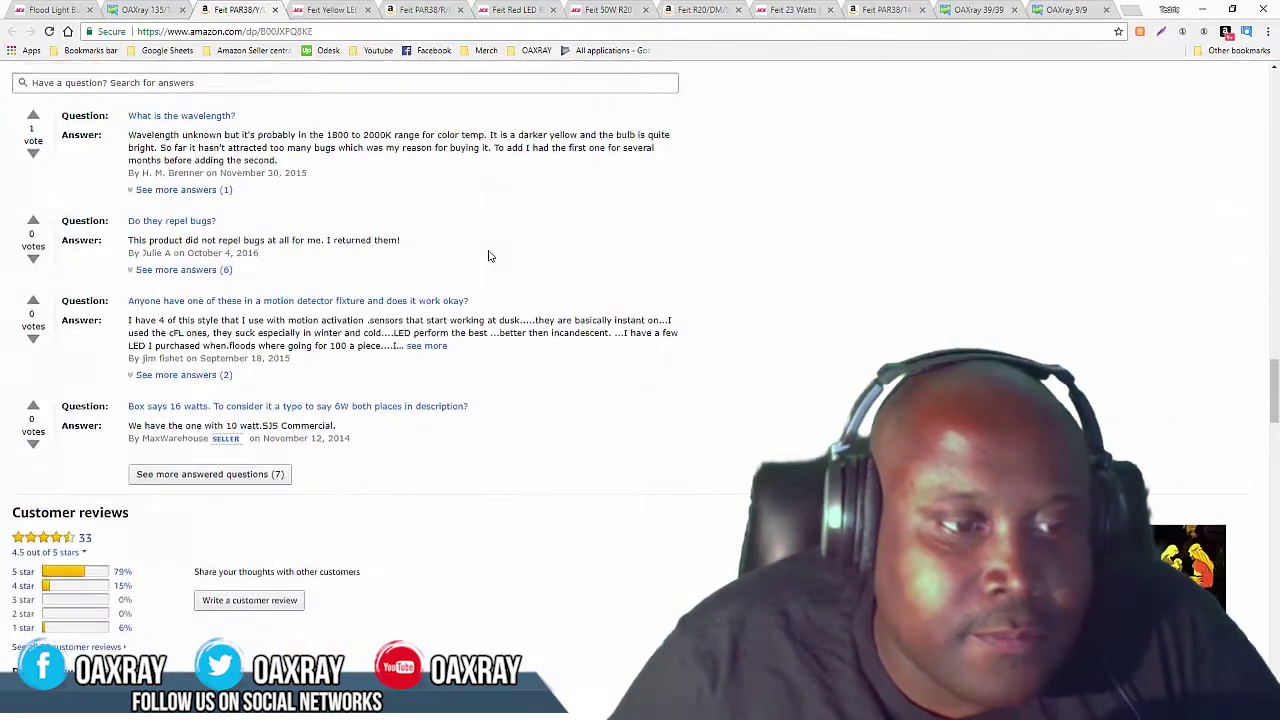
scroll(486, 251, "up", 12)
scroll(487, 253, "up", 15)
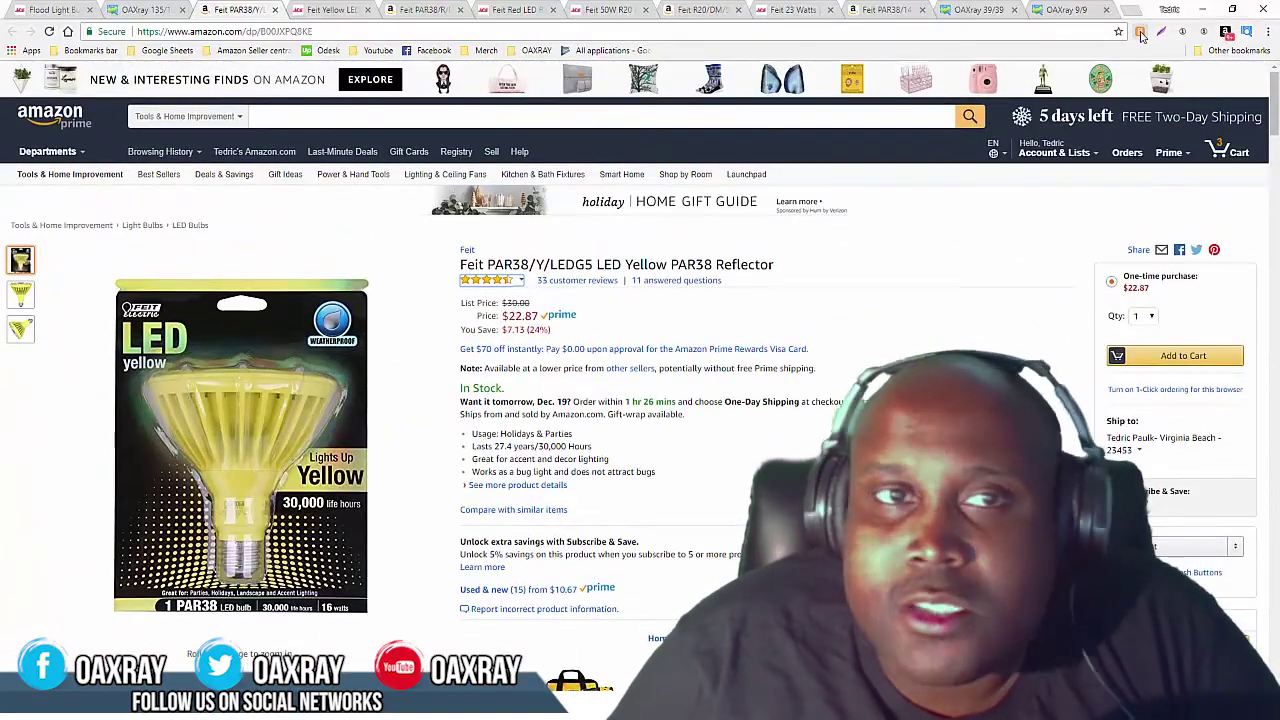
Step: Calculate the yellow bulb's FBA profit in Amazon's Revenue Calculator with item price 22.25, shipping to Amazon .50 and product cost 7.99
left_click(1140, 33)
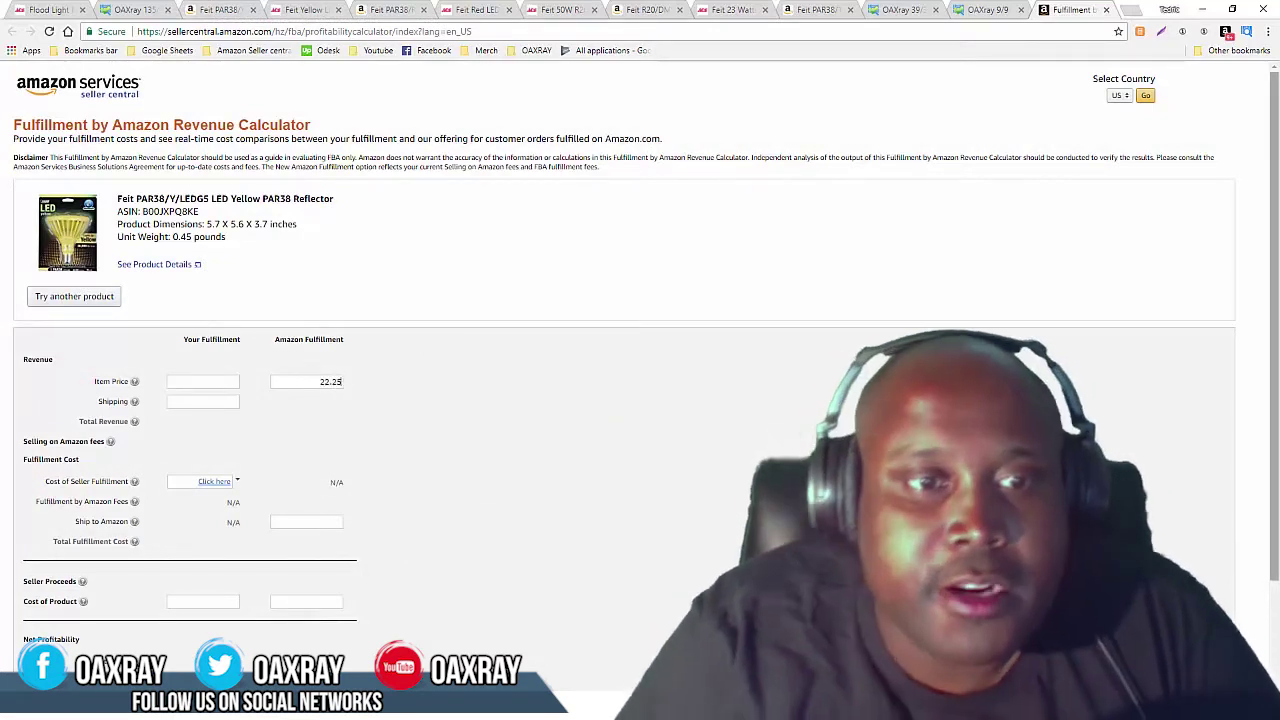
scroll(266, 430, "down", 2)
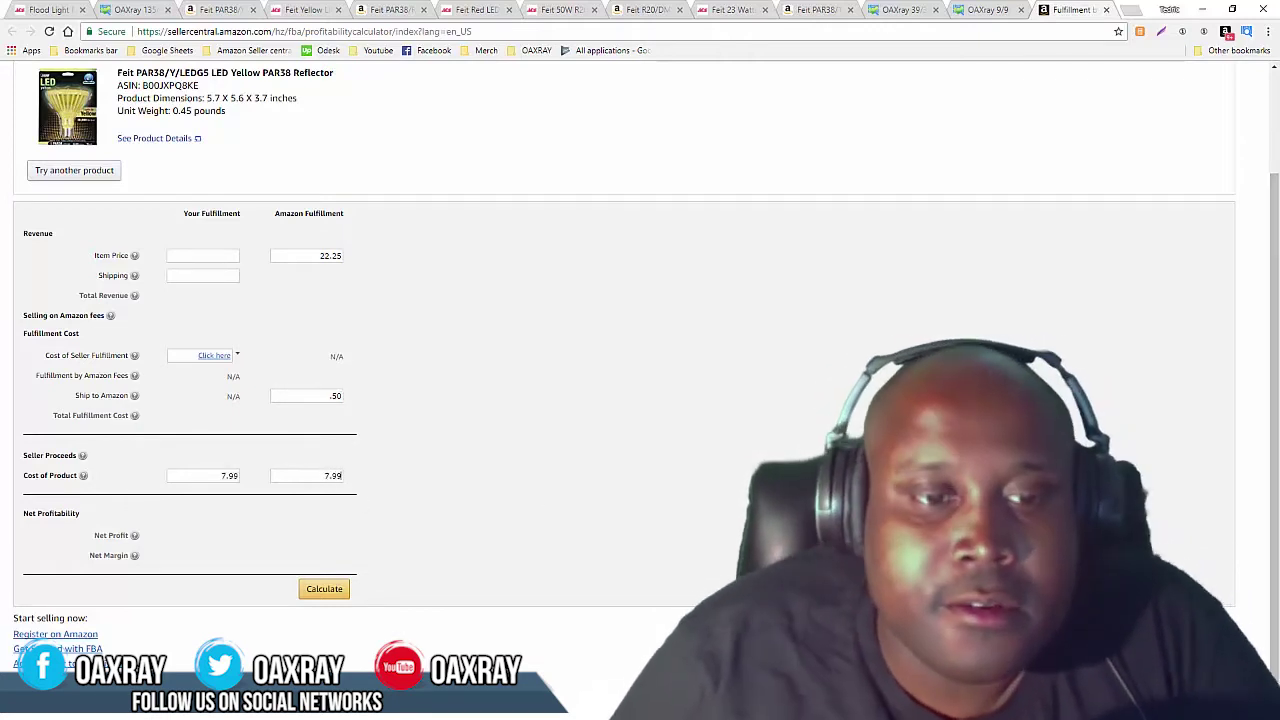
left_click(324, 588)
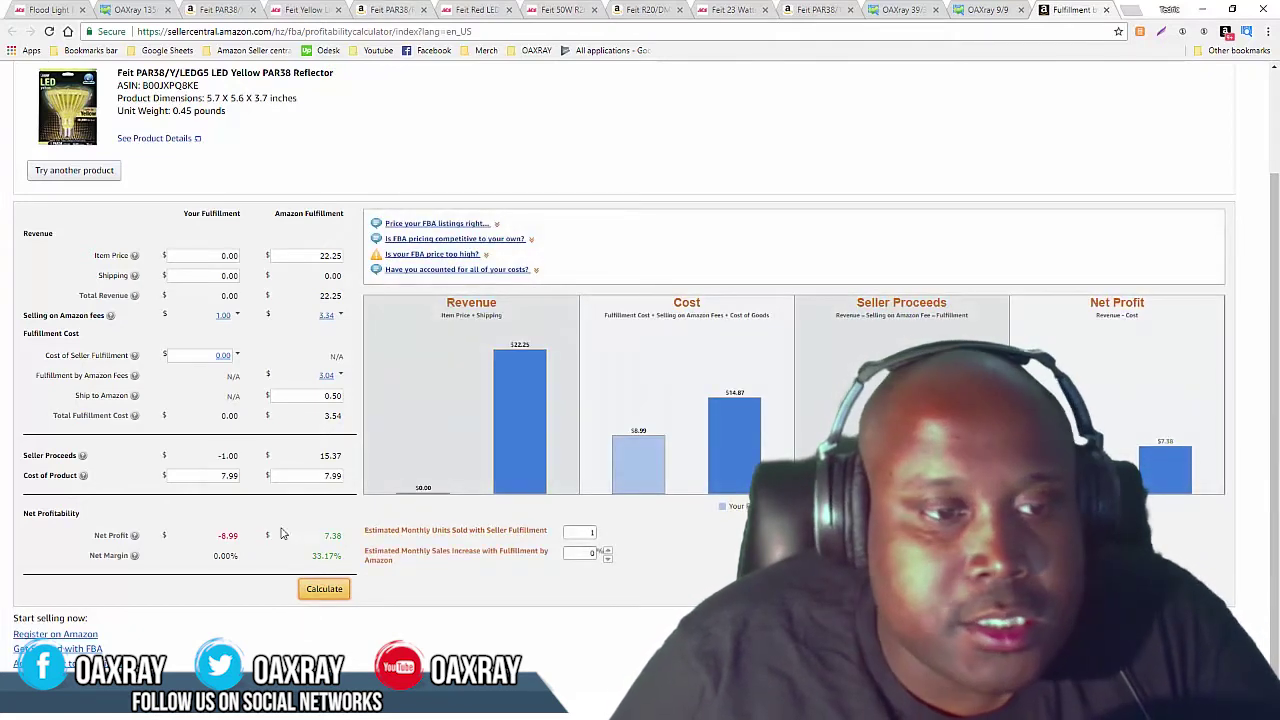
double_click(335, 476)
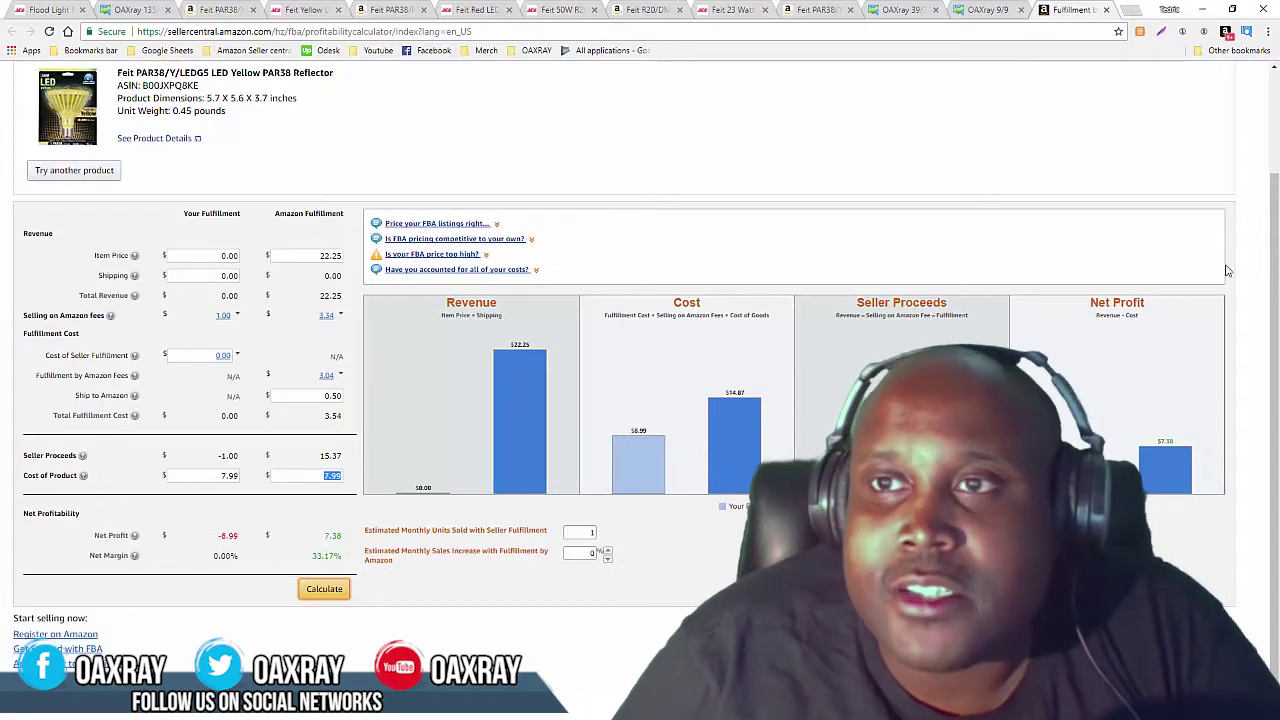
Step: Open the Raise gift card site in a new tab, dismiss its $5 offer and search the brands for "ace"
left_click(1127, 10)
type("ra")
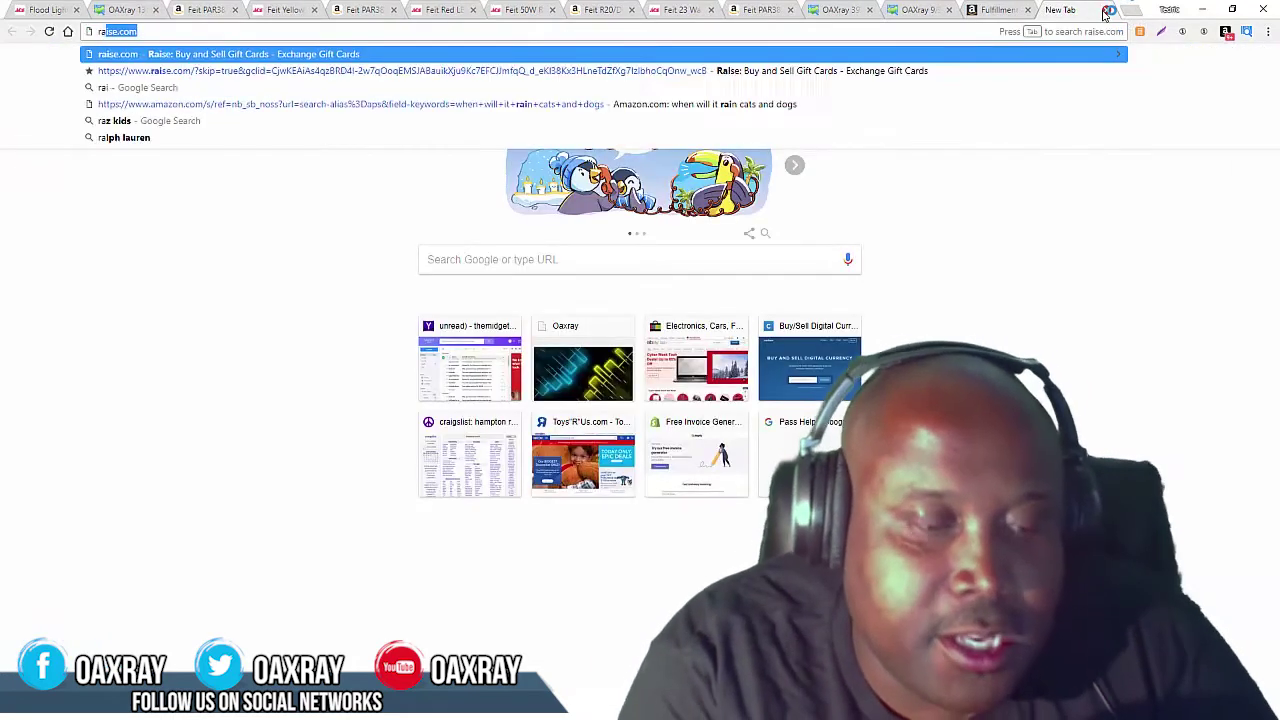
type("ise")
key("Return")
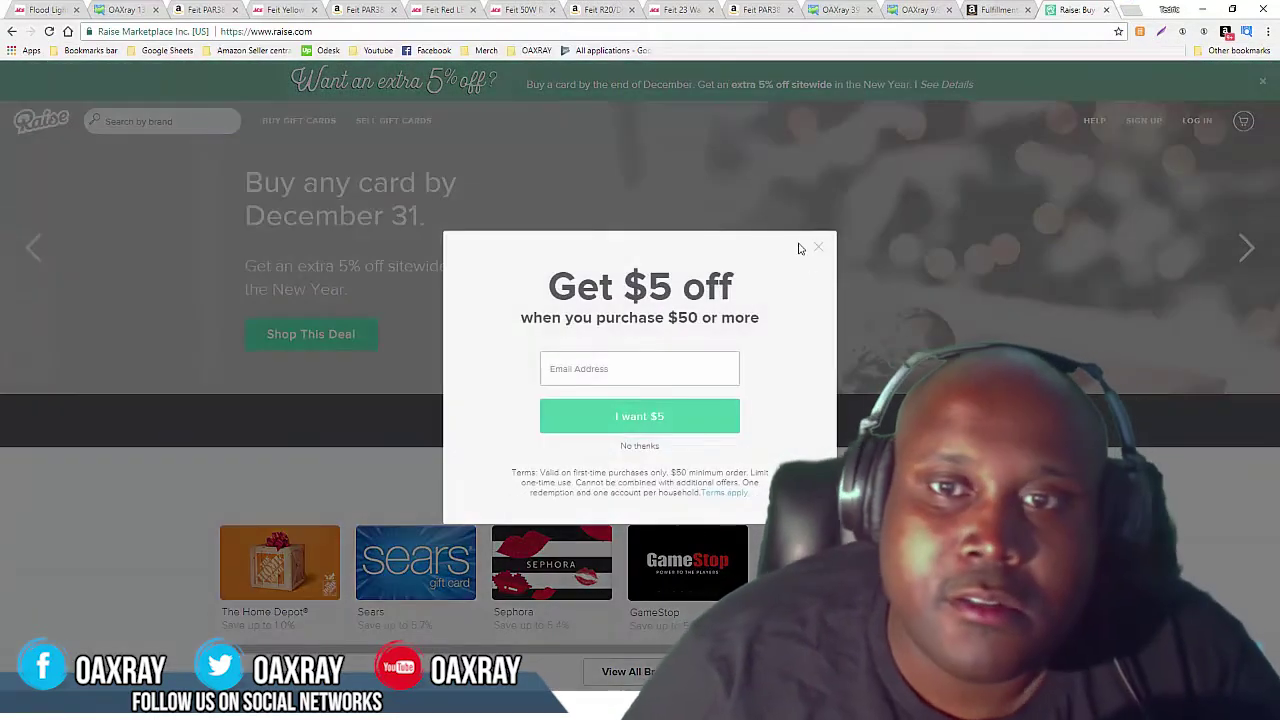
left_click(816, 248)
left_click(102, 121)
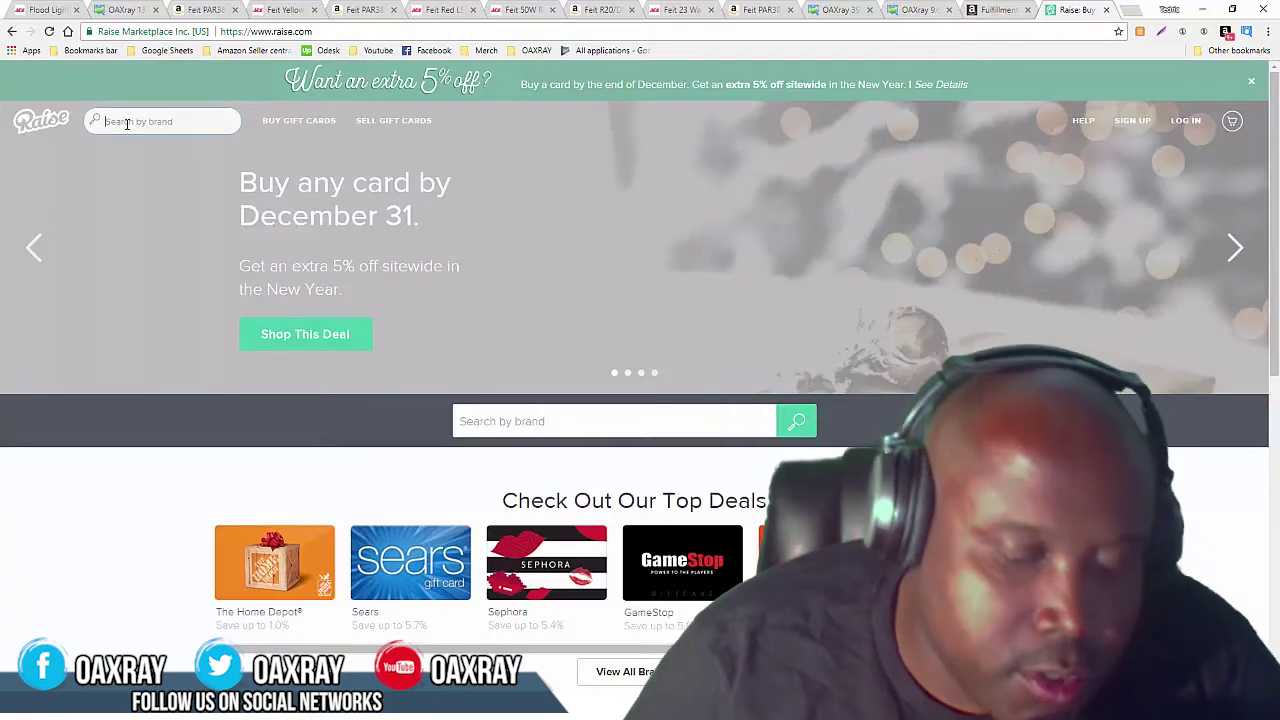
type("ace")
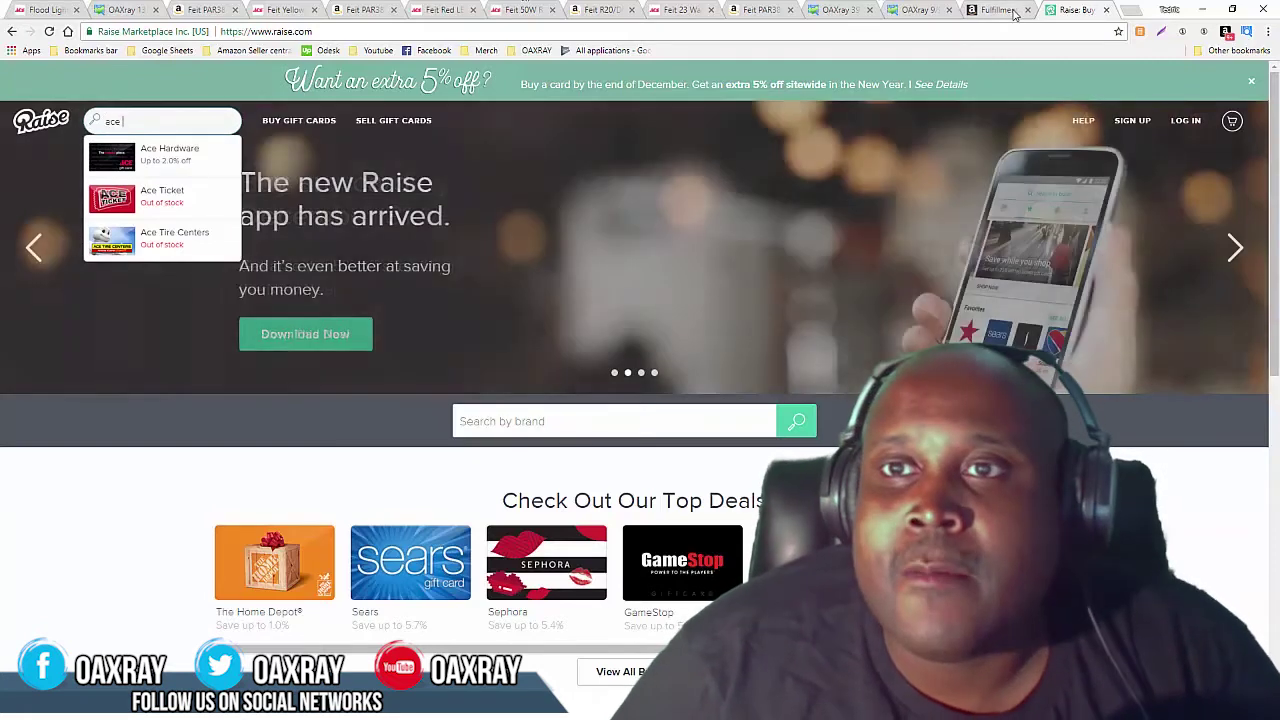
Step: Load ebates.com in place of the OAXray 9/9 results, search for "ace" and open the Ace Hardware cash back page
left_click(1005, 11)
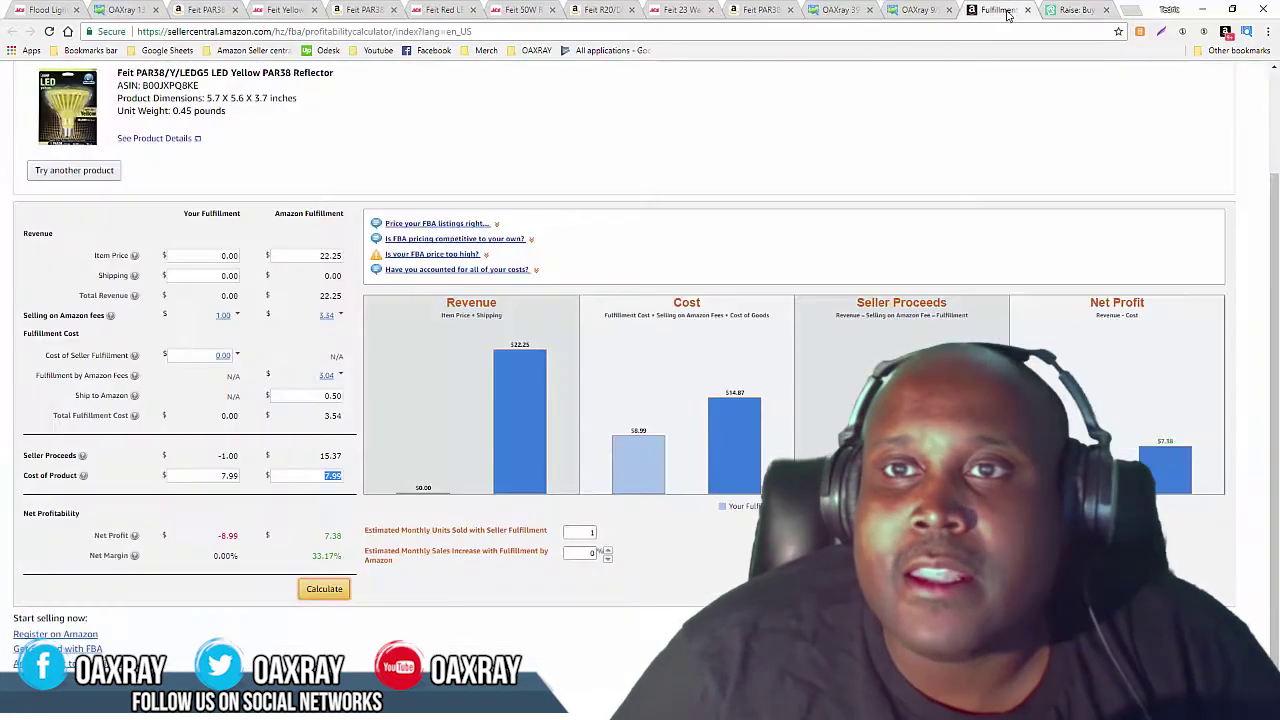
left_click(916, 10)
left_click(897, 33)
type("ebates.com")
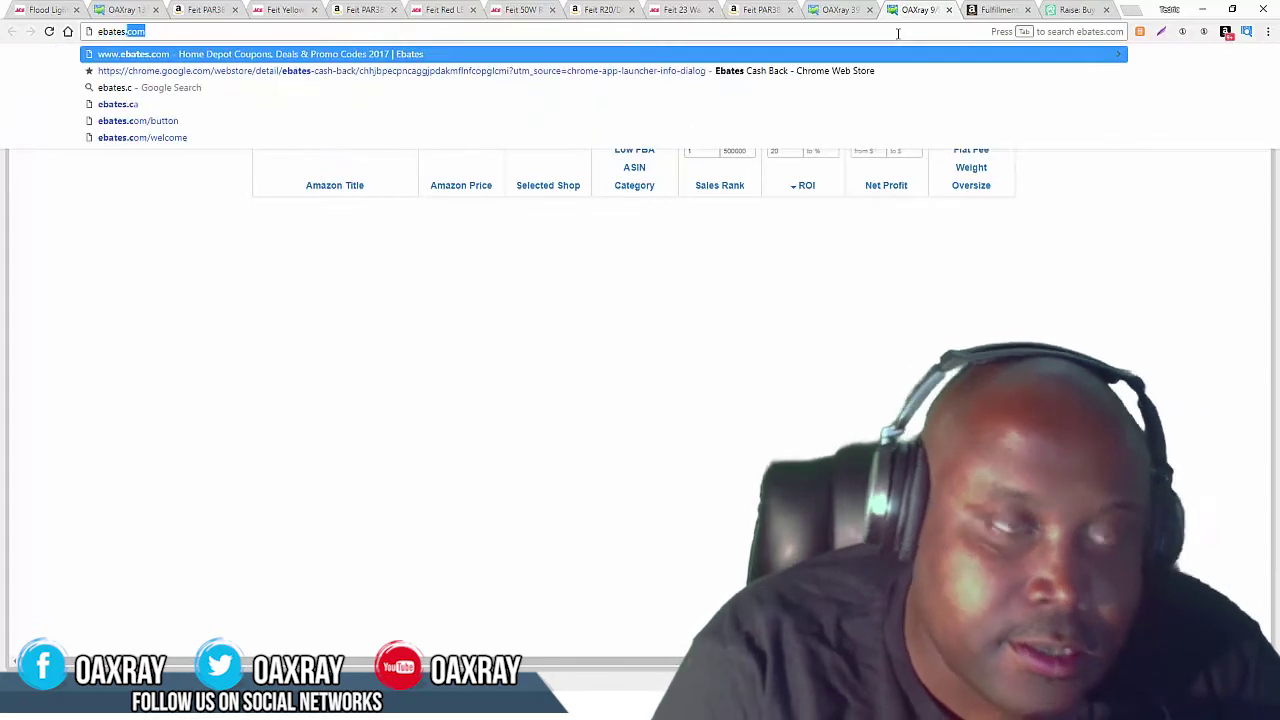
key("Return")
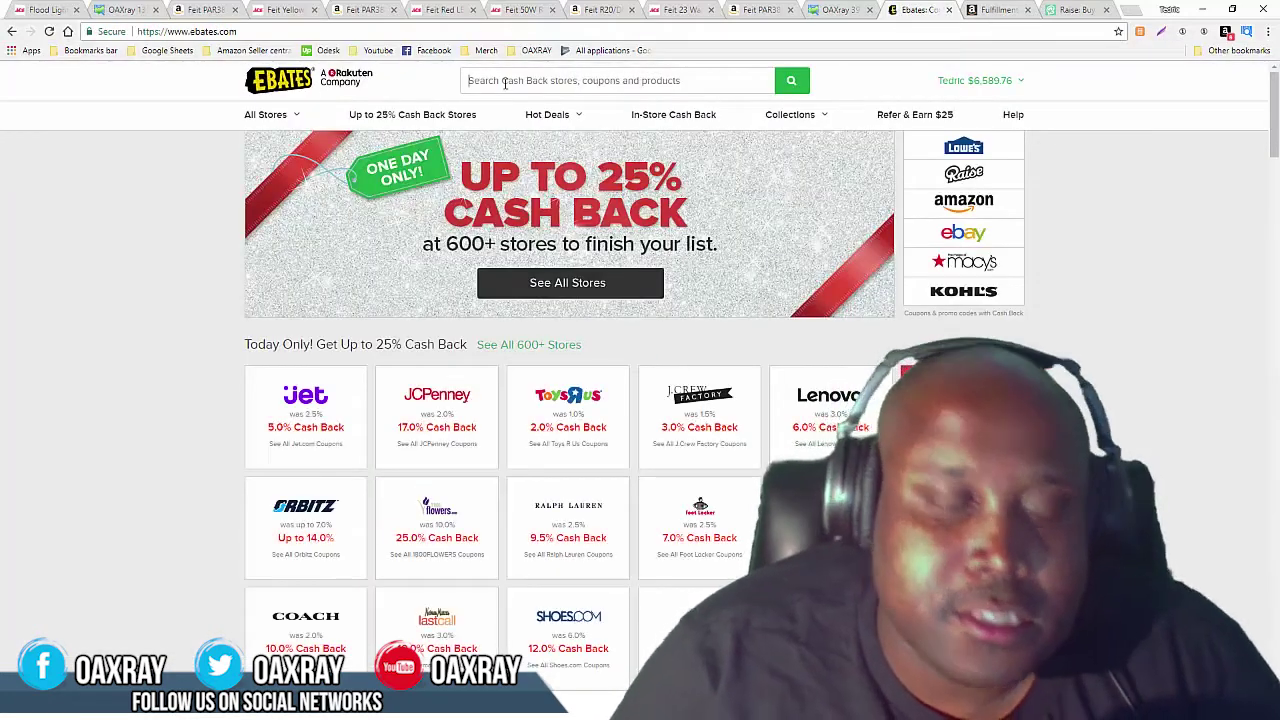
left_click(505, 80)
type("ace")
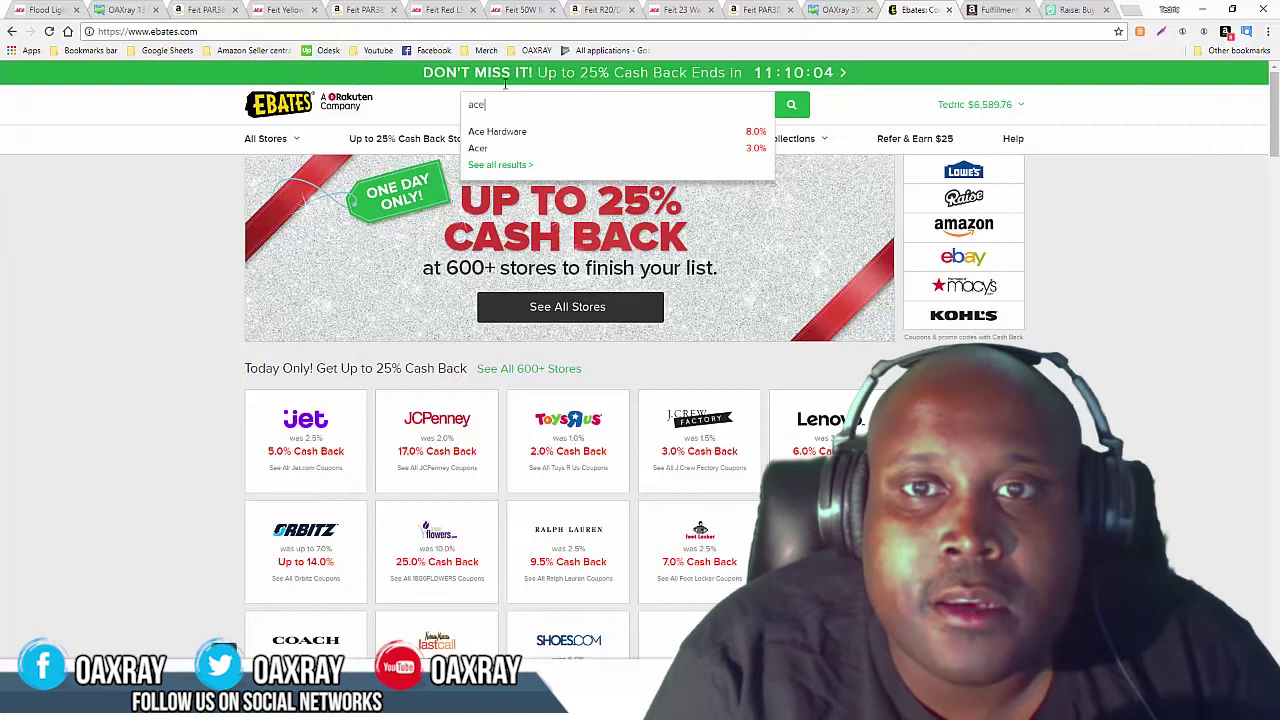
key("Down")
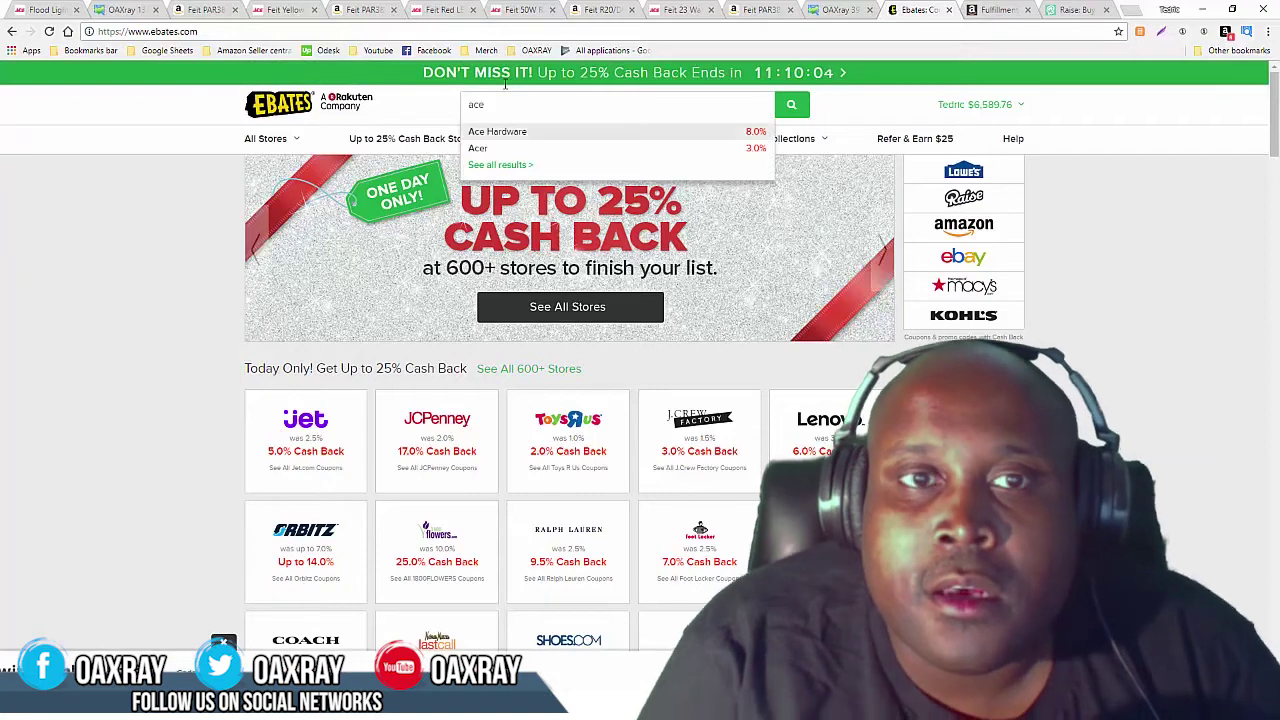
key("Return")
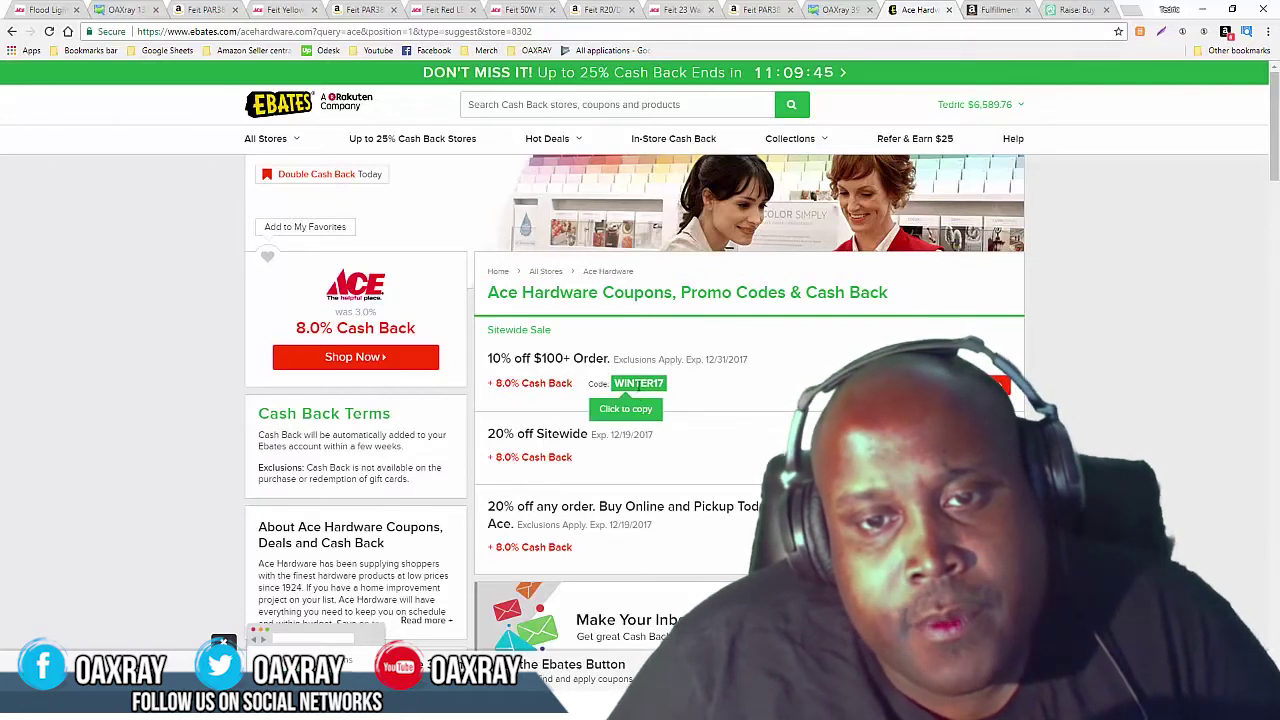
Step: Copy the WINTER17 promo code from the Ace Hardware offer of 10% off $100+ orders
left_click(636, 383)
right_click(637, 381)
left_click(772, 360)
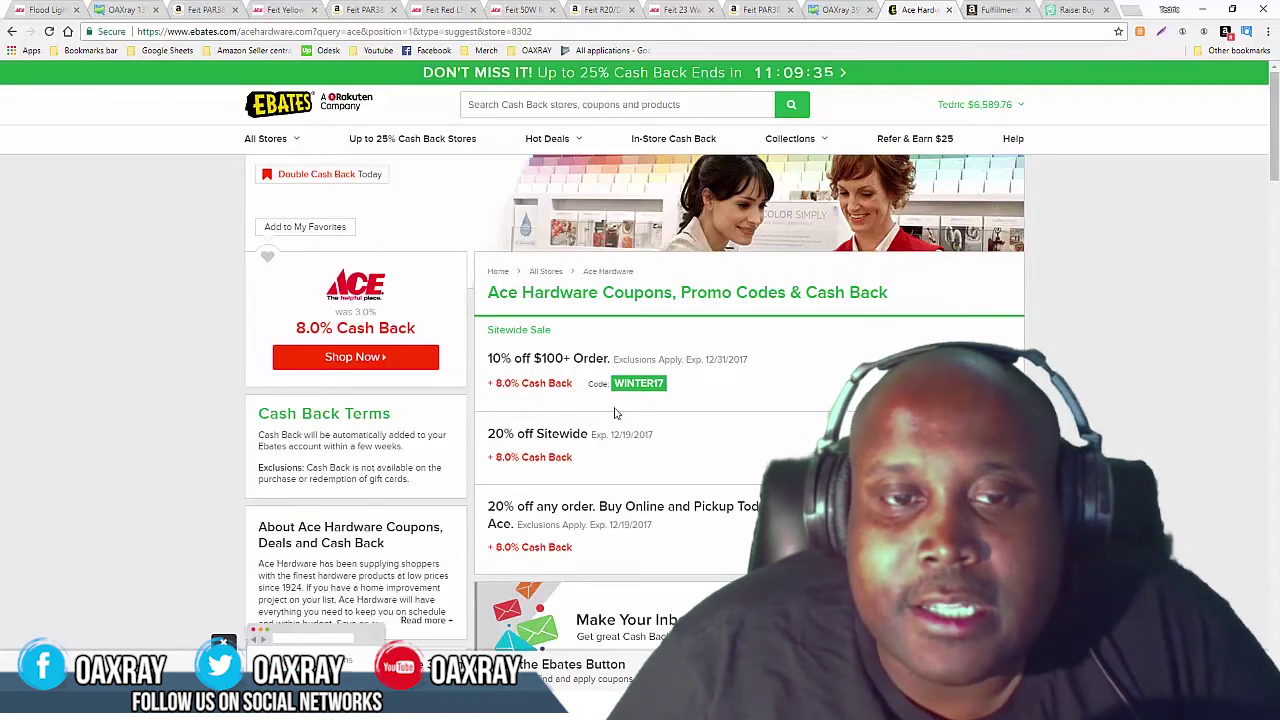
Step: Return to the FBA Revenue Calculator, set the yellow bulb's product cost to 6.40 and recalculate the profit
left_click(1075, 10)
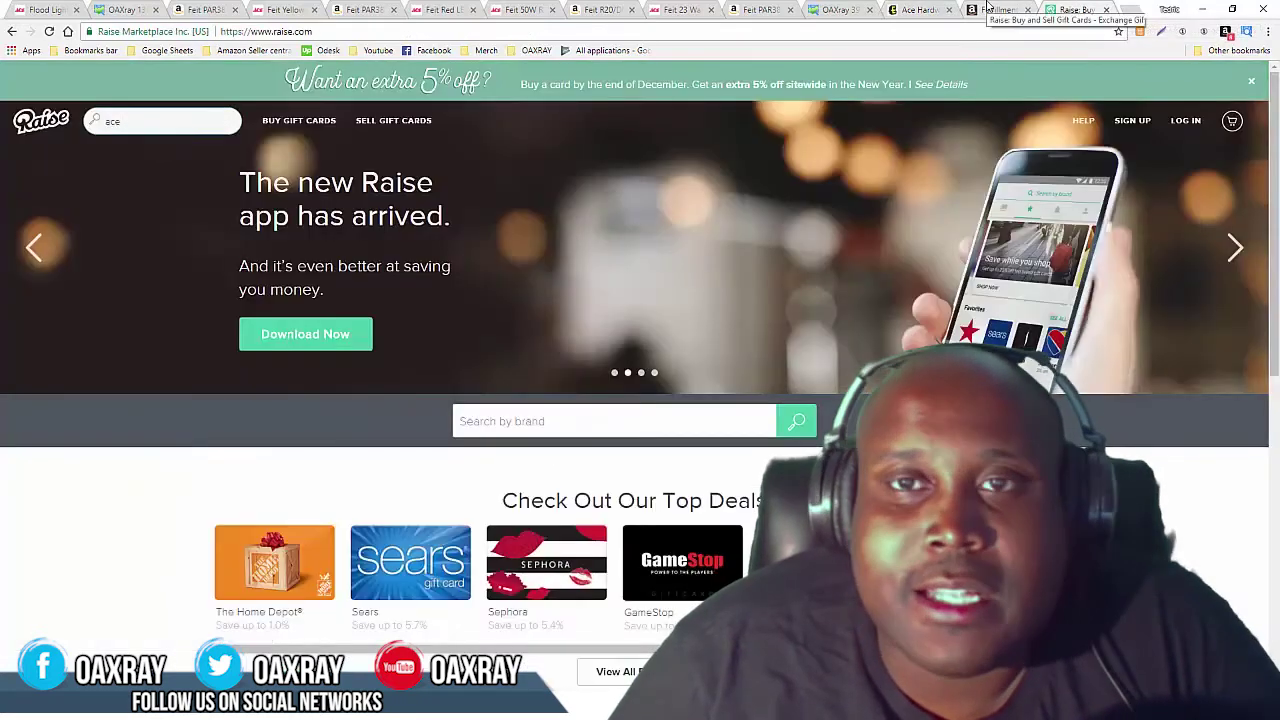
left_click(1000, 10)
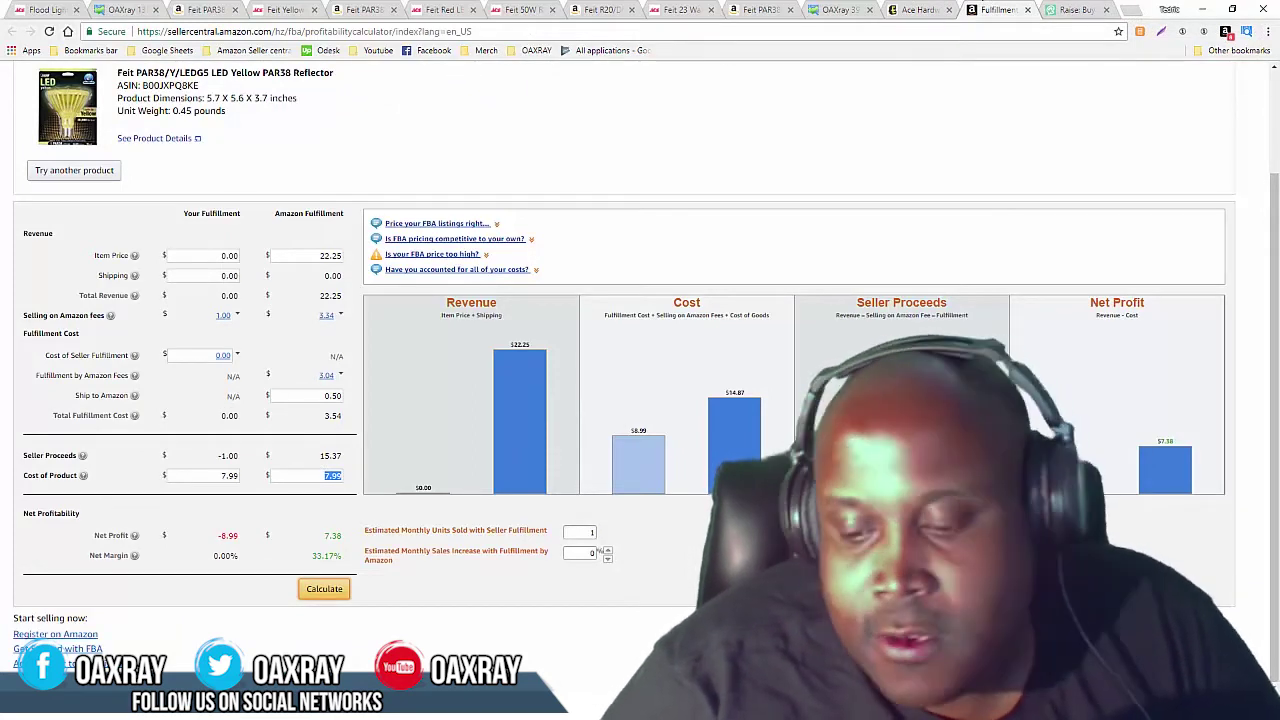
type("6.40")
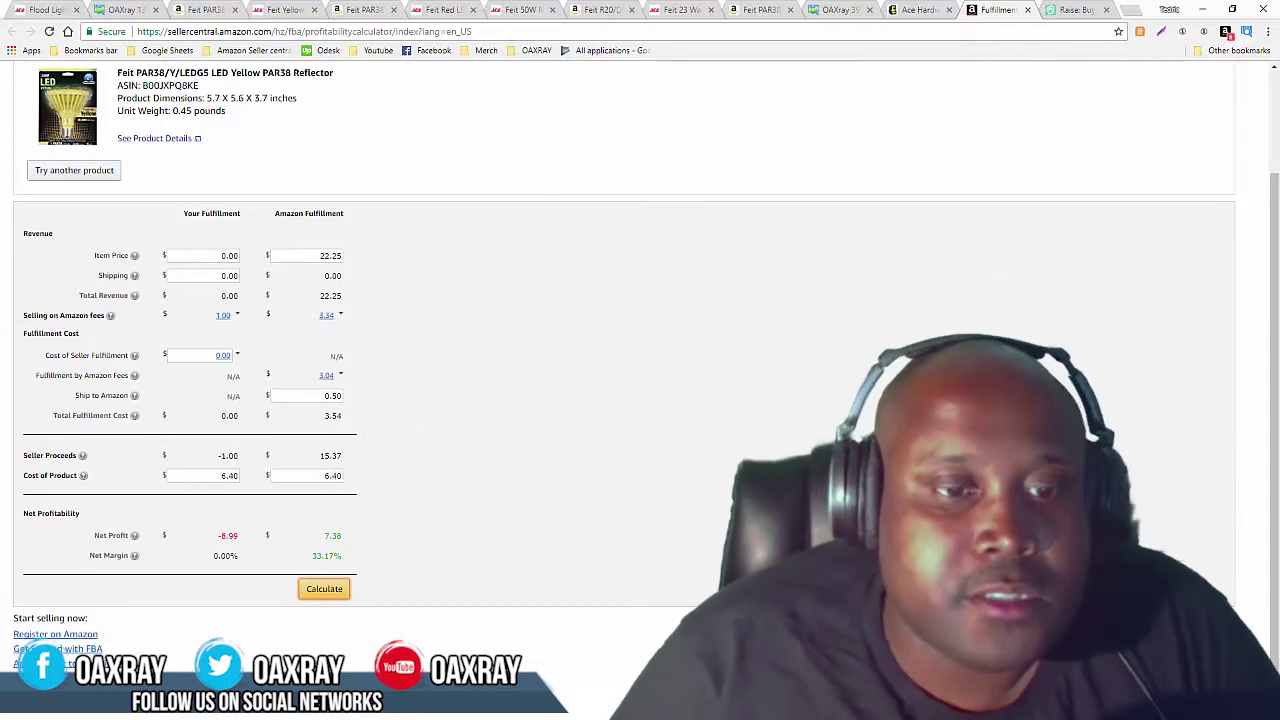
left_click(322, 587)
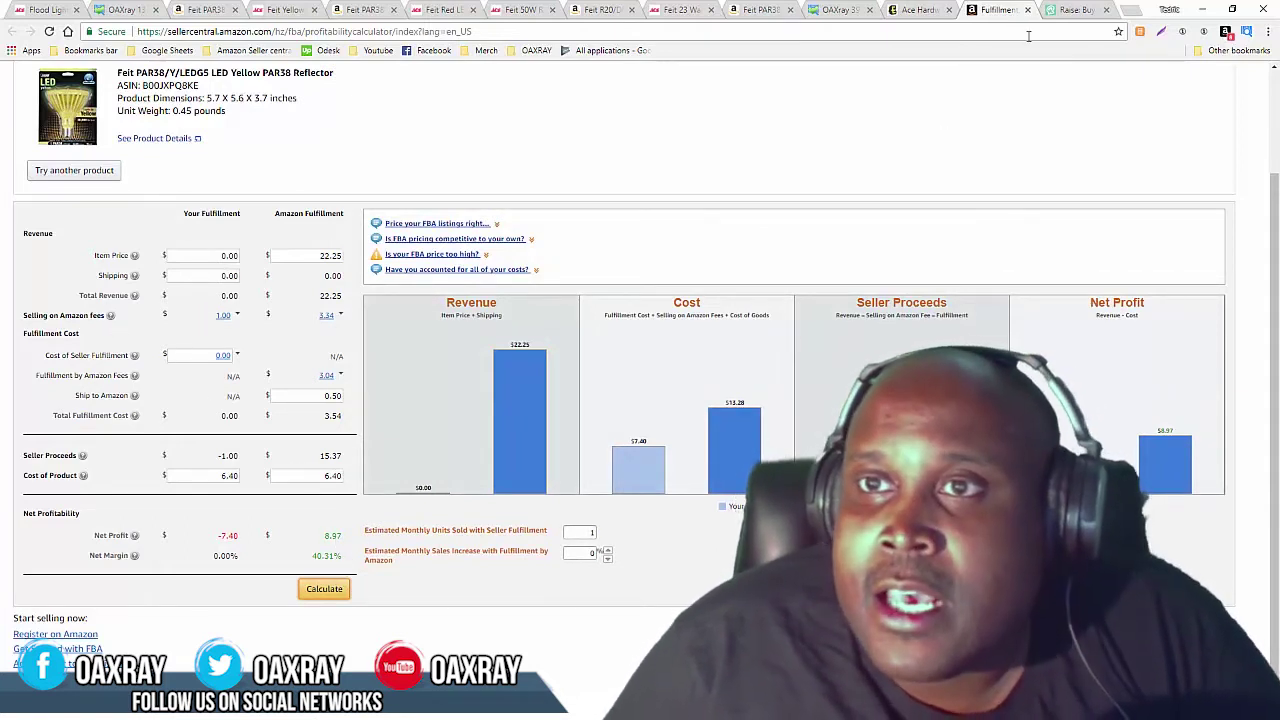
Step: Review the Ace Hardware cash back offers, the Raise site and the calculator's net profit, and return to the OAXray 135/135 results
left_click_drag(947, 9, 988, 15)
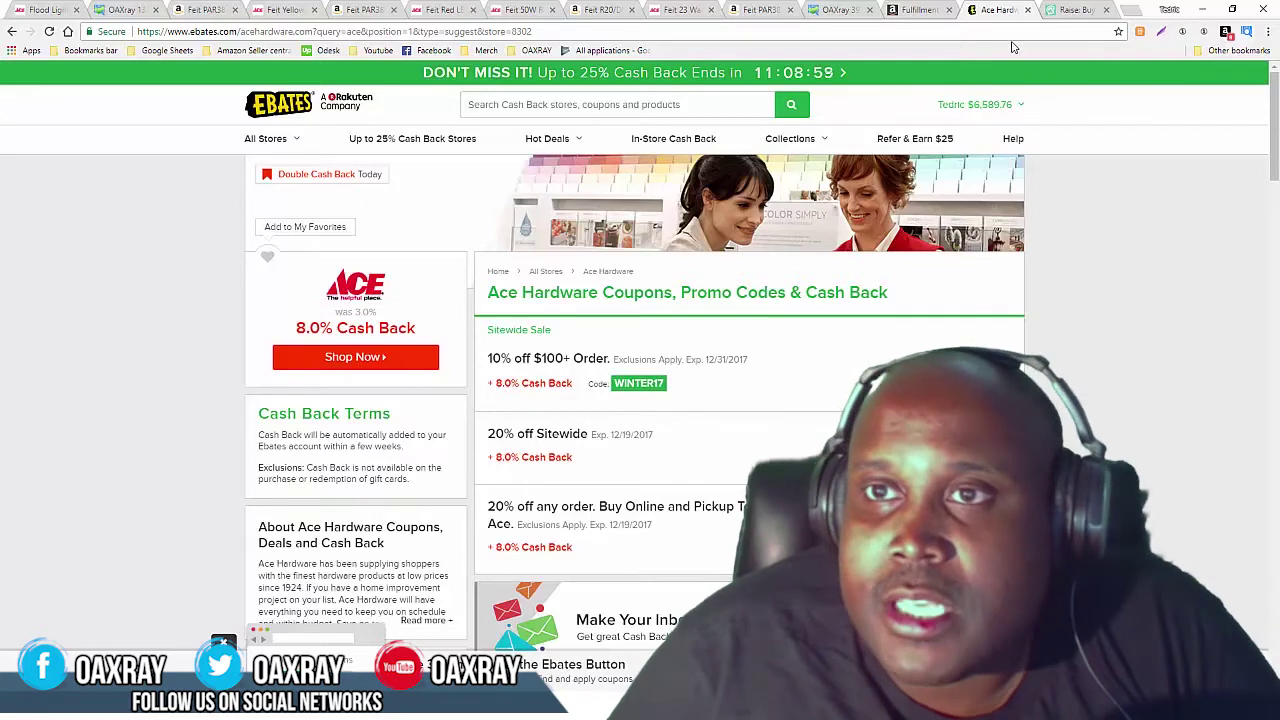
left_click(1064, 9)
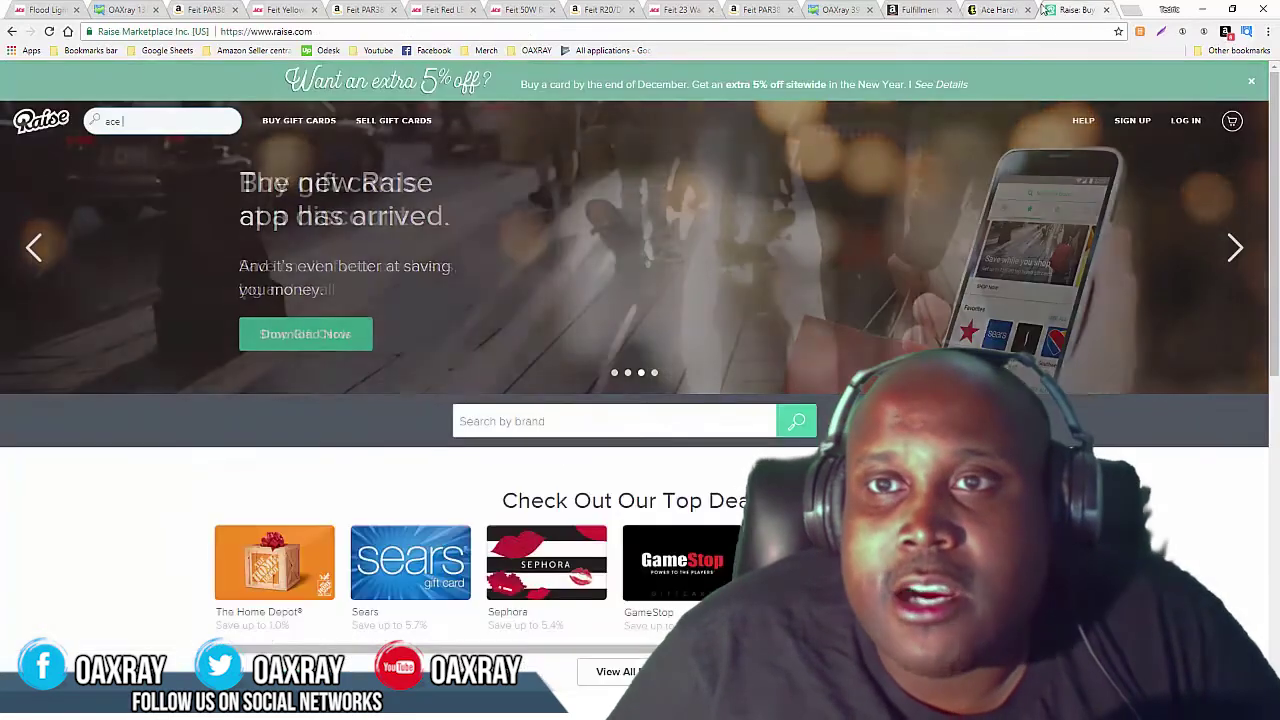
left_click(916, 9)
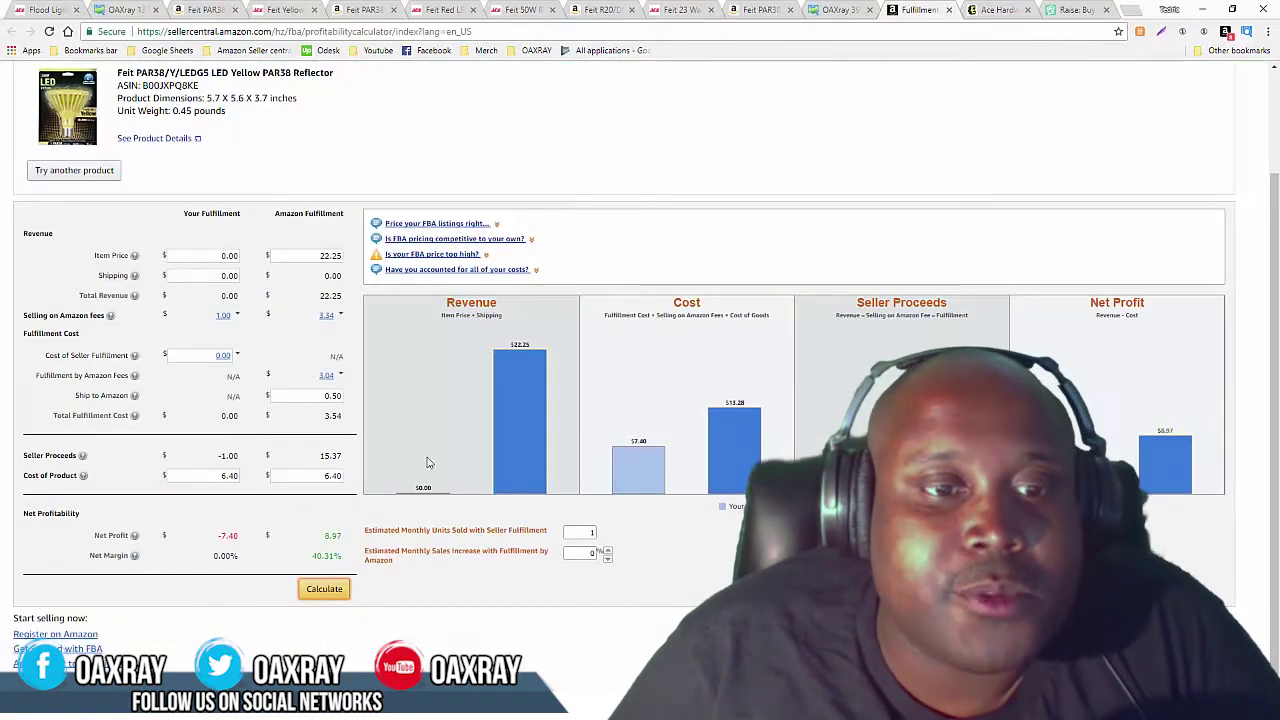
left_click(134, 536)
left_click(317, 545)
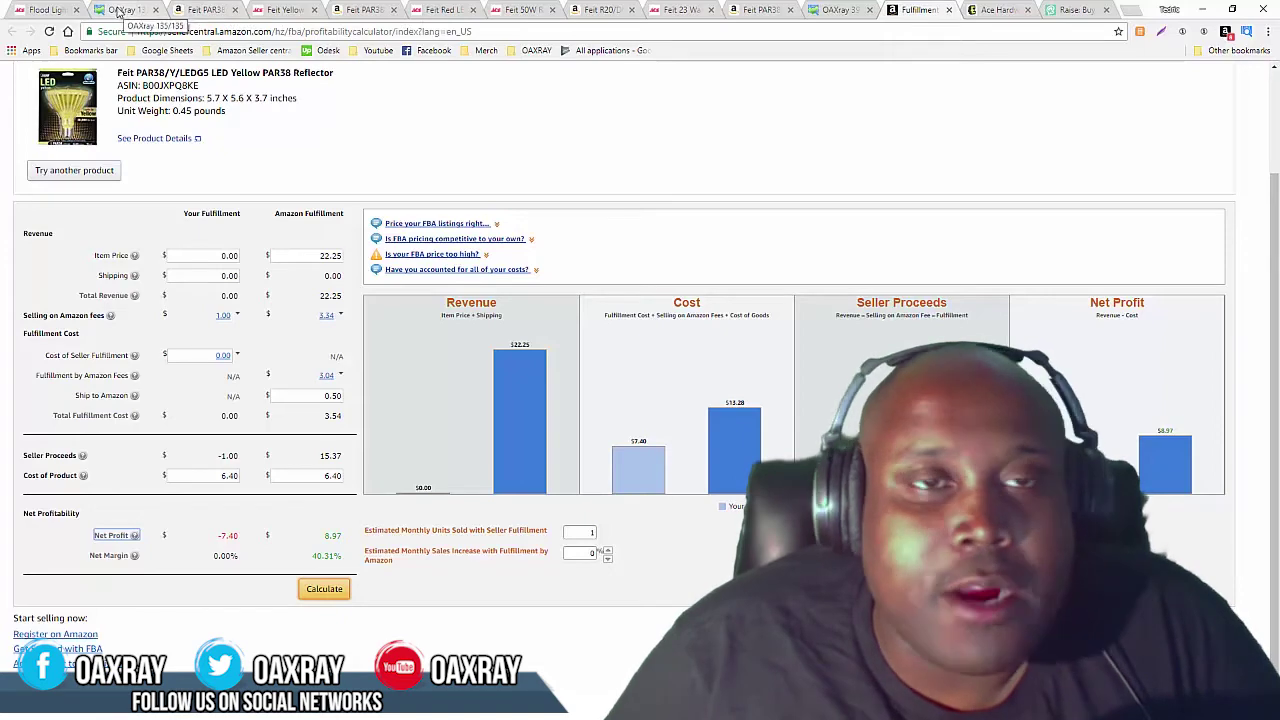
left_click(115, 12)
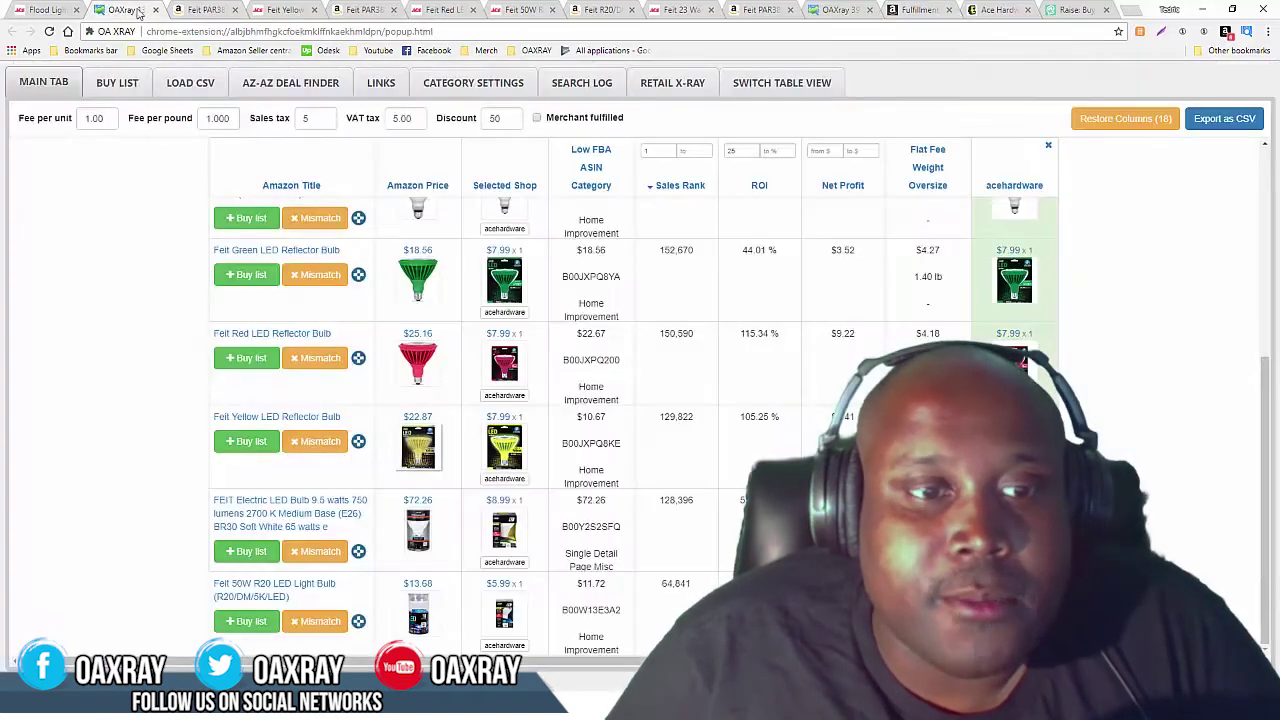
Step: Open the Amazon and Ace Hardware product pages of the Feit Red LED Reflector Bulb from the OAXray results
left_click(404, 376)
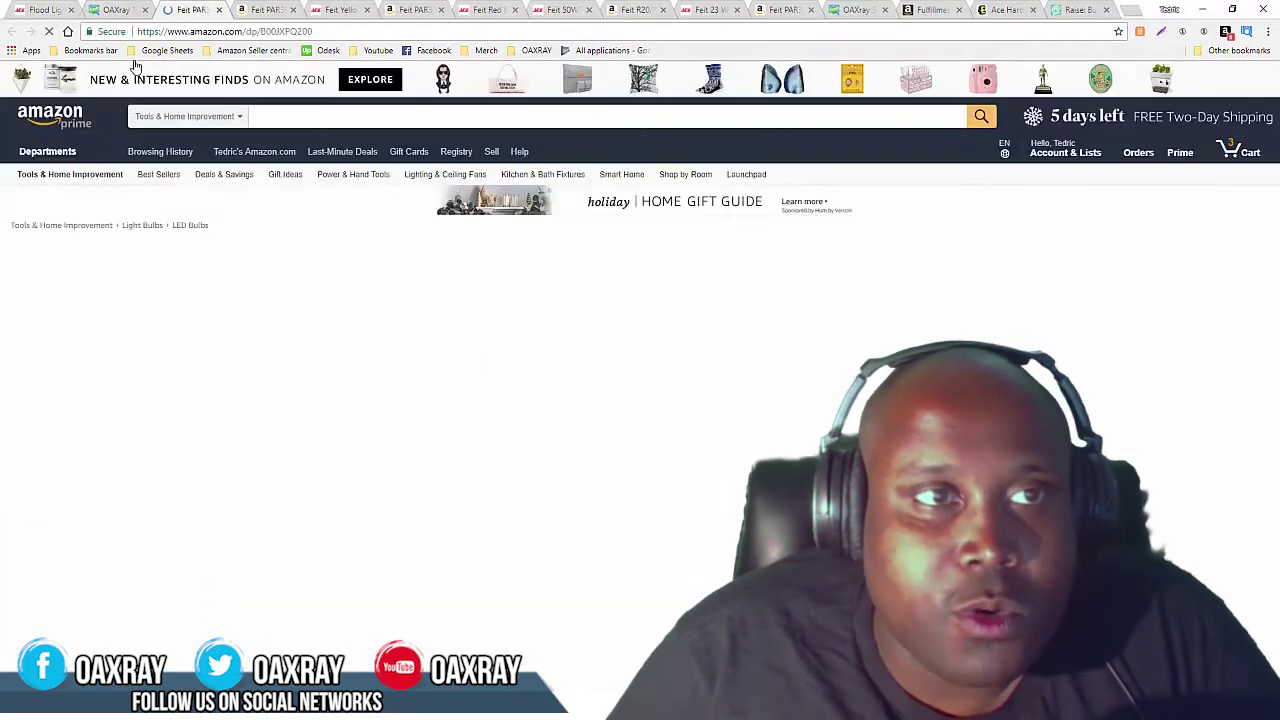
key("ctrl+shift+Tab")
left_click(507, 370)
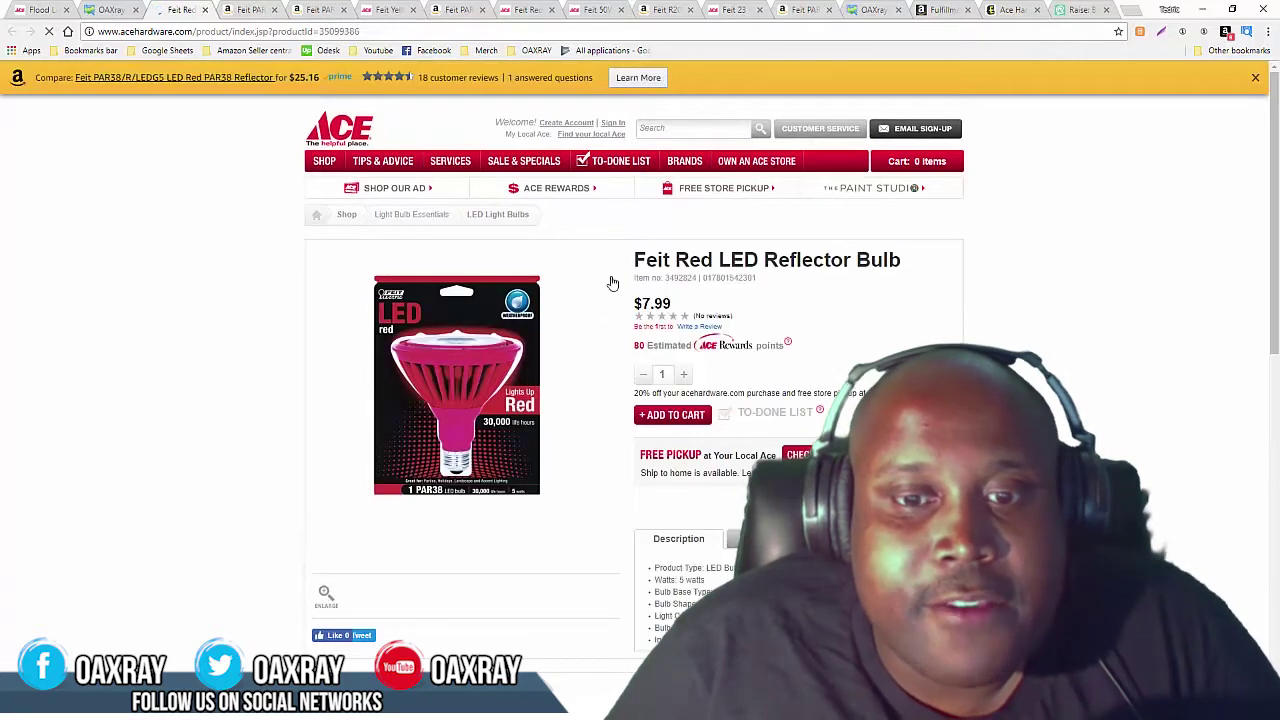
Step: Examine the red bulb's Amazon listing for price, seller offers, similar items and product information
left_click(258, 8)
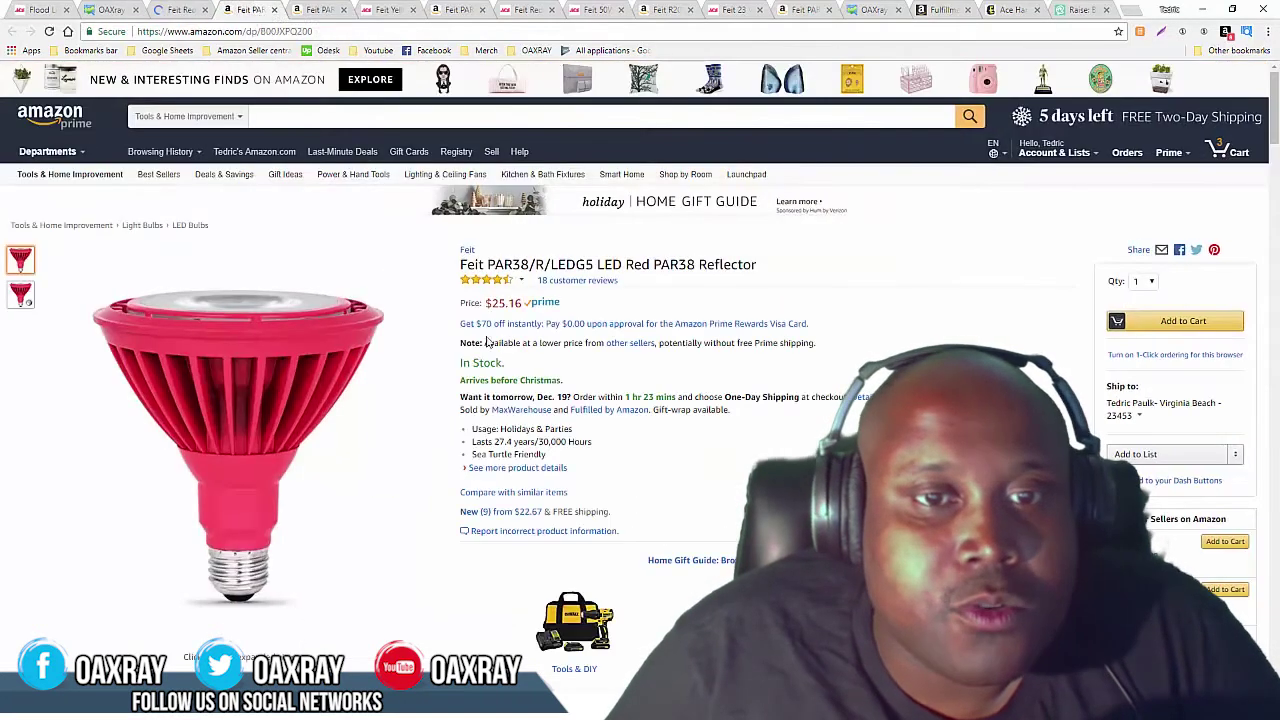
scroll(423, 325, "down", 1)
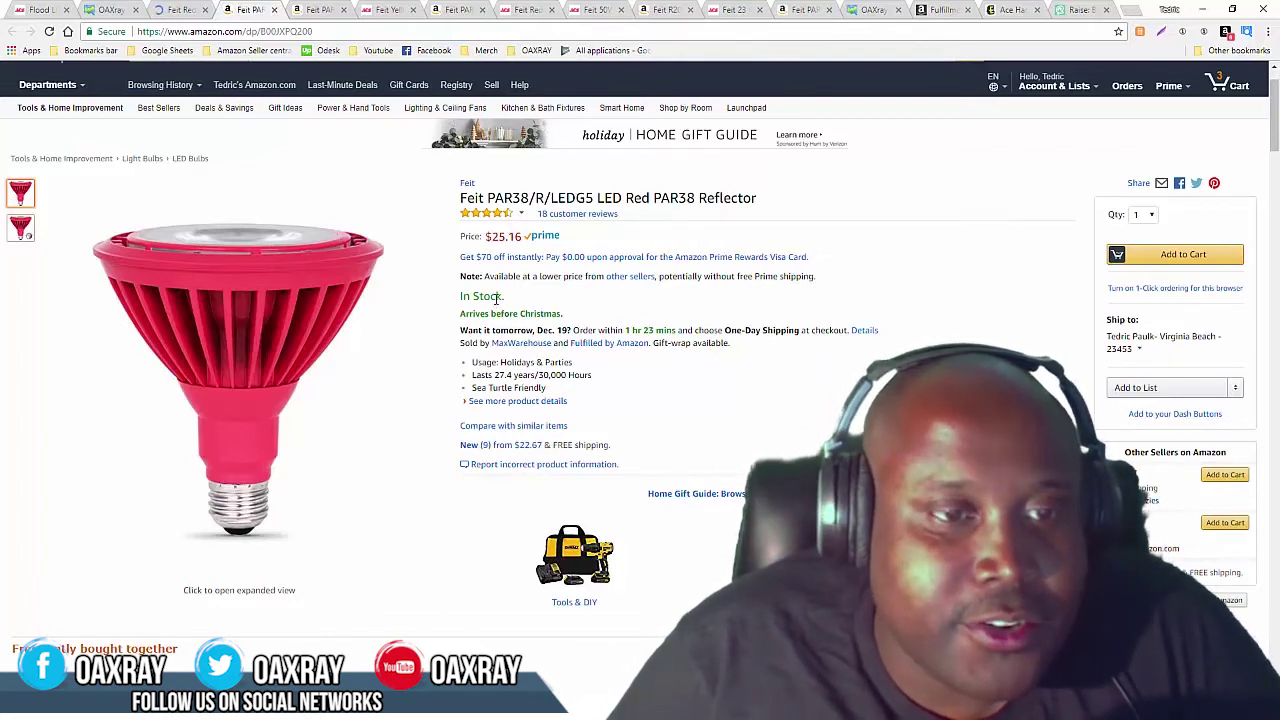
scroll(497, 298, "down", 3)
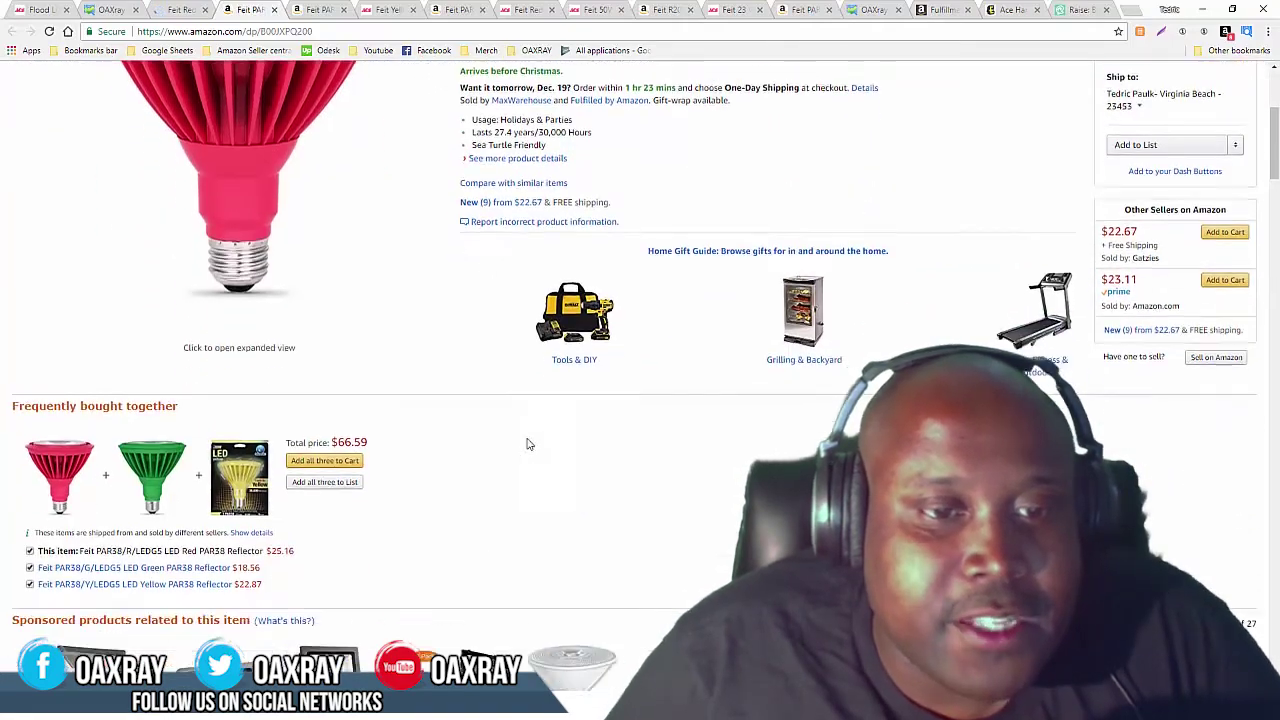
scroll(520, 446, "down", 10)
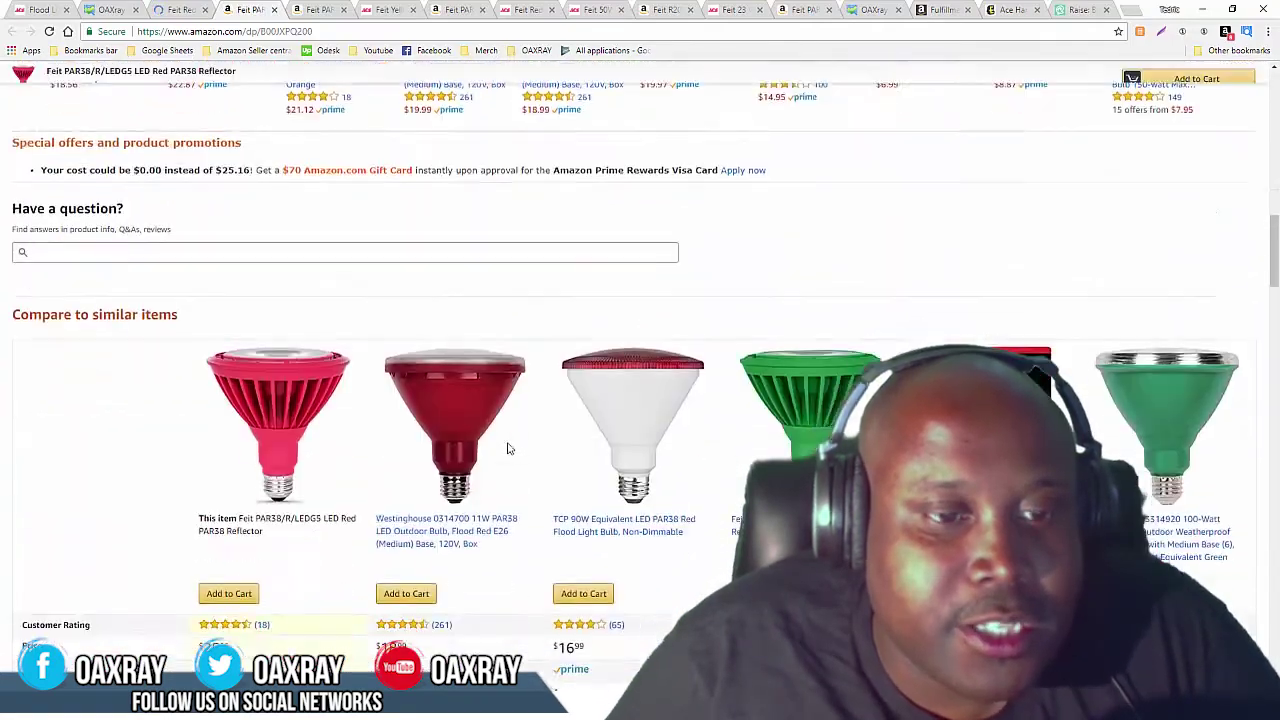
scroll(507, 448, "down", 5)
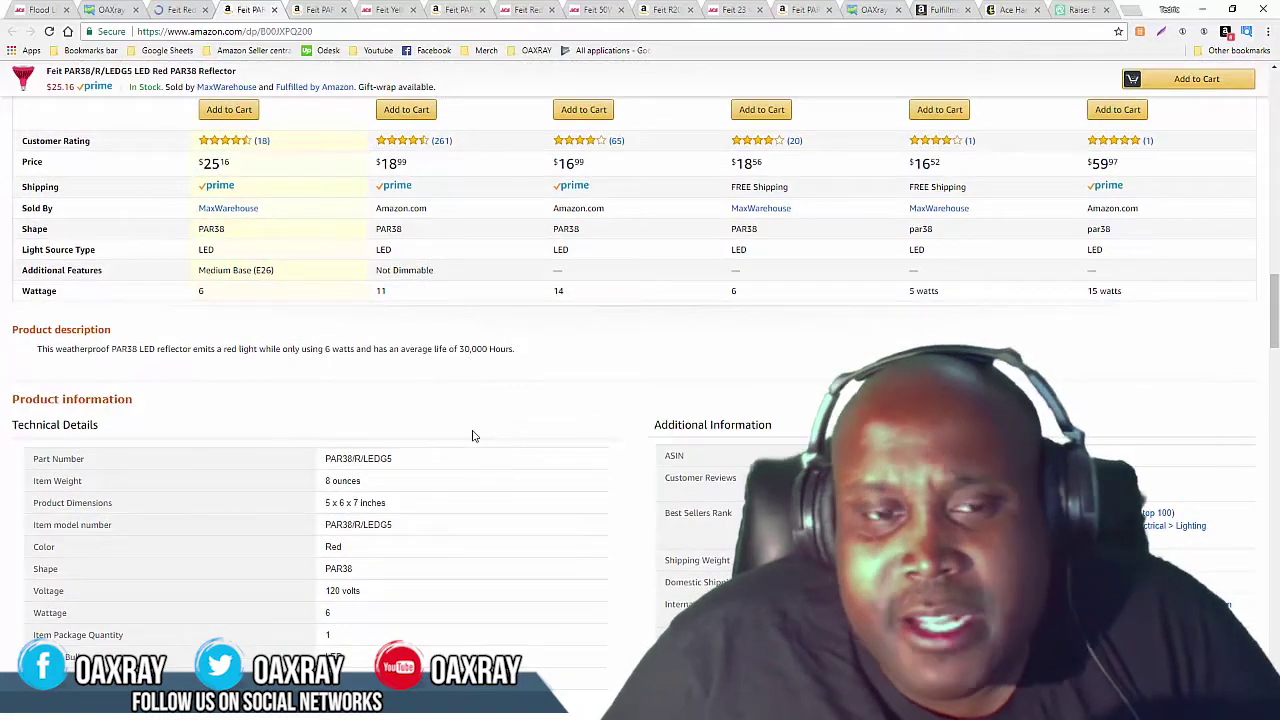
scroll(500, 420, "up", 6)
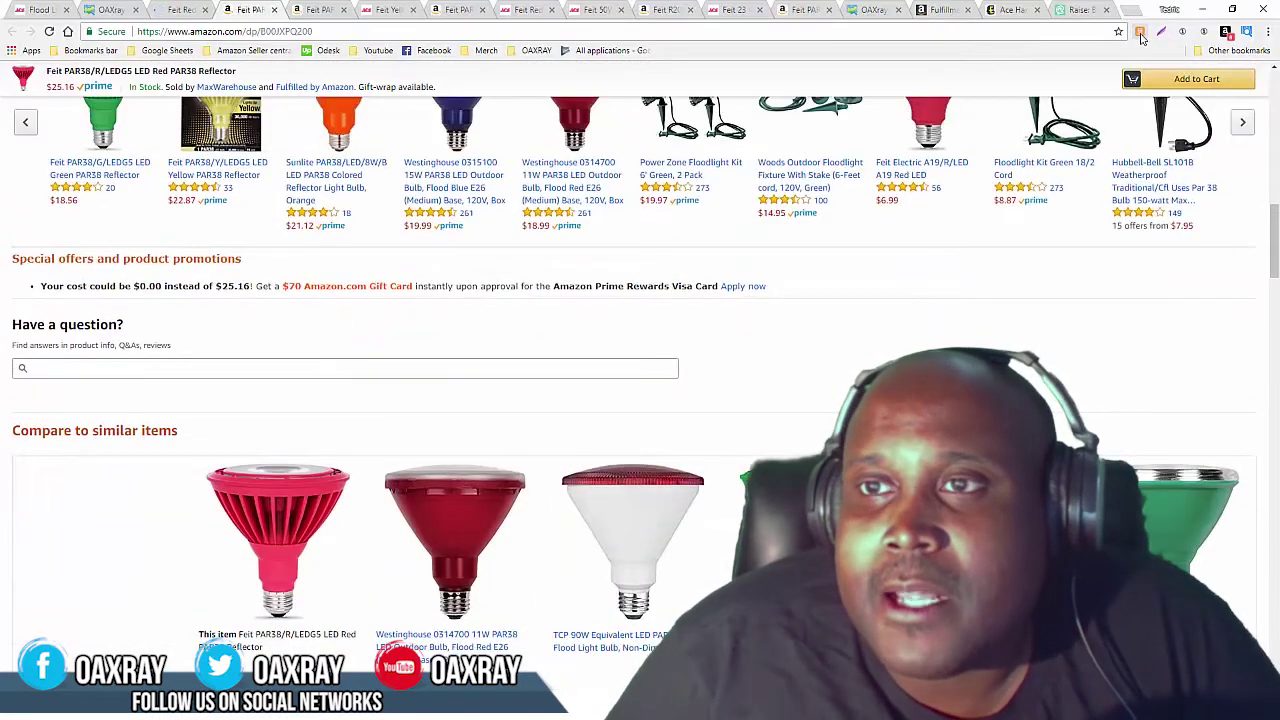
Step: Open a new FBA Revenue Calculator from the Amazon listing and look up the red bulb by its ASIN, B00JXPQ200
left_click(1140, 33)
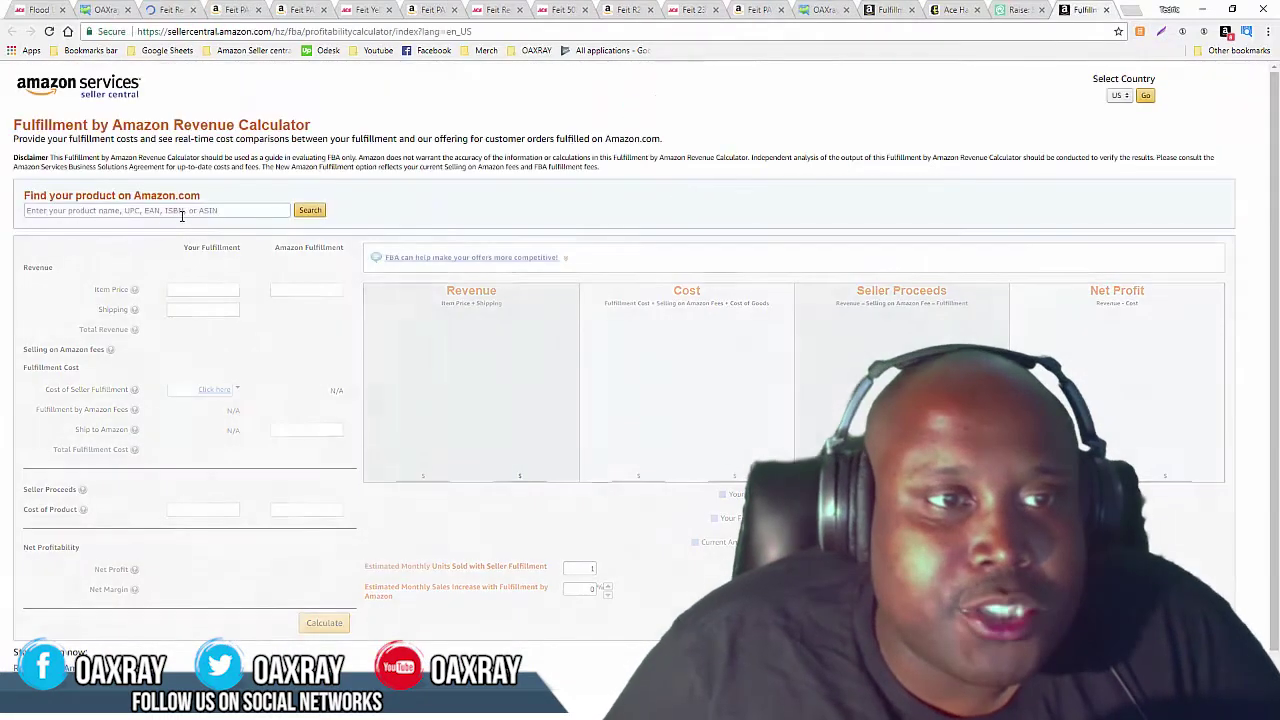
left_click(182, 212)
key("ctrl+v")
key("Return")
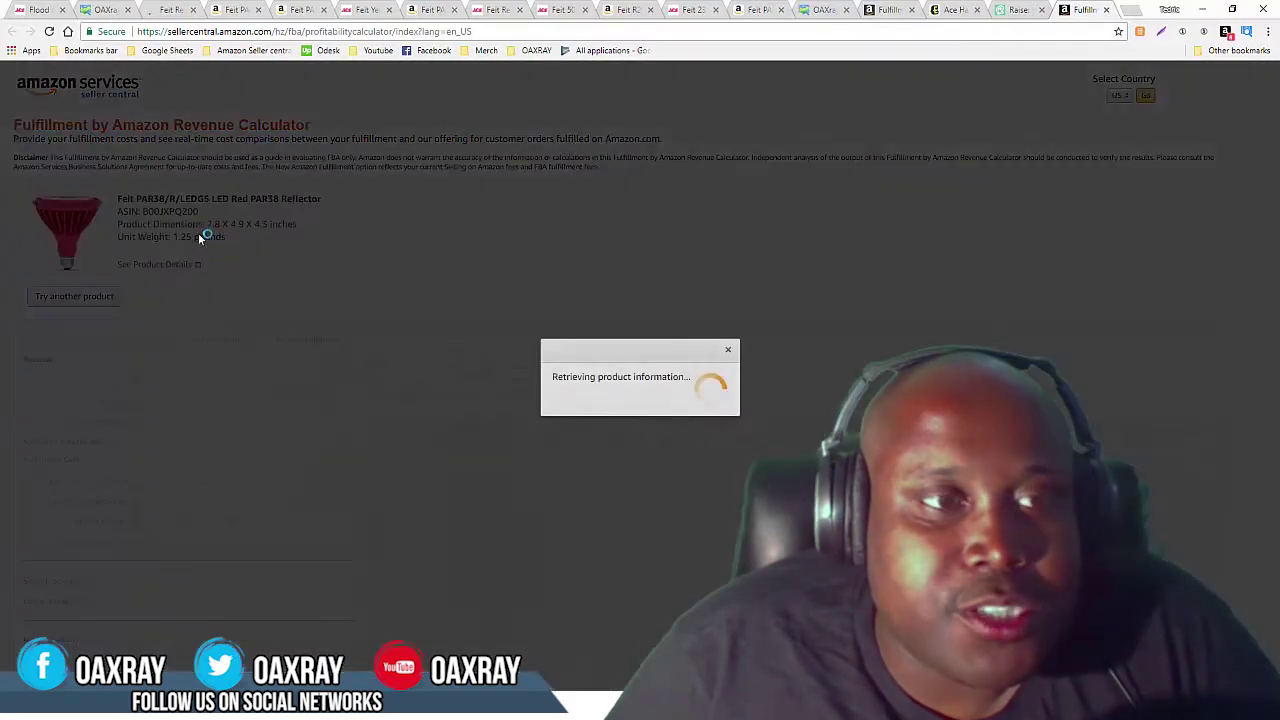
Step: Enter 6.40 as the Amazon fulfillment item price, .50 as the ship-to-Amazon cost and 6.40 as the product cost in both columns
left_click(288, 381)
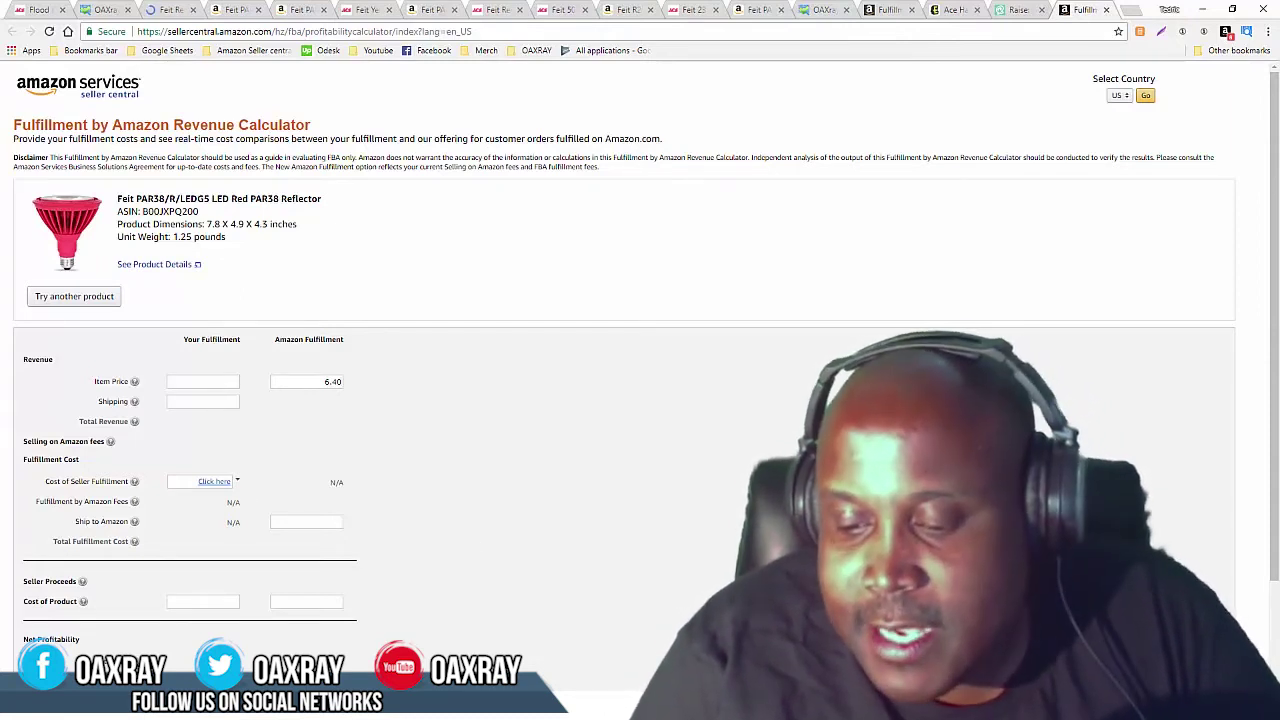
scroll(323, 526, "down", 1)
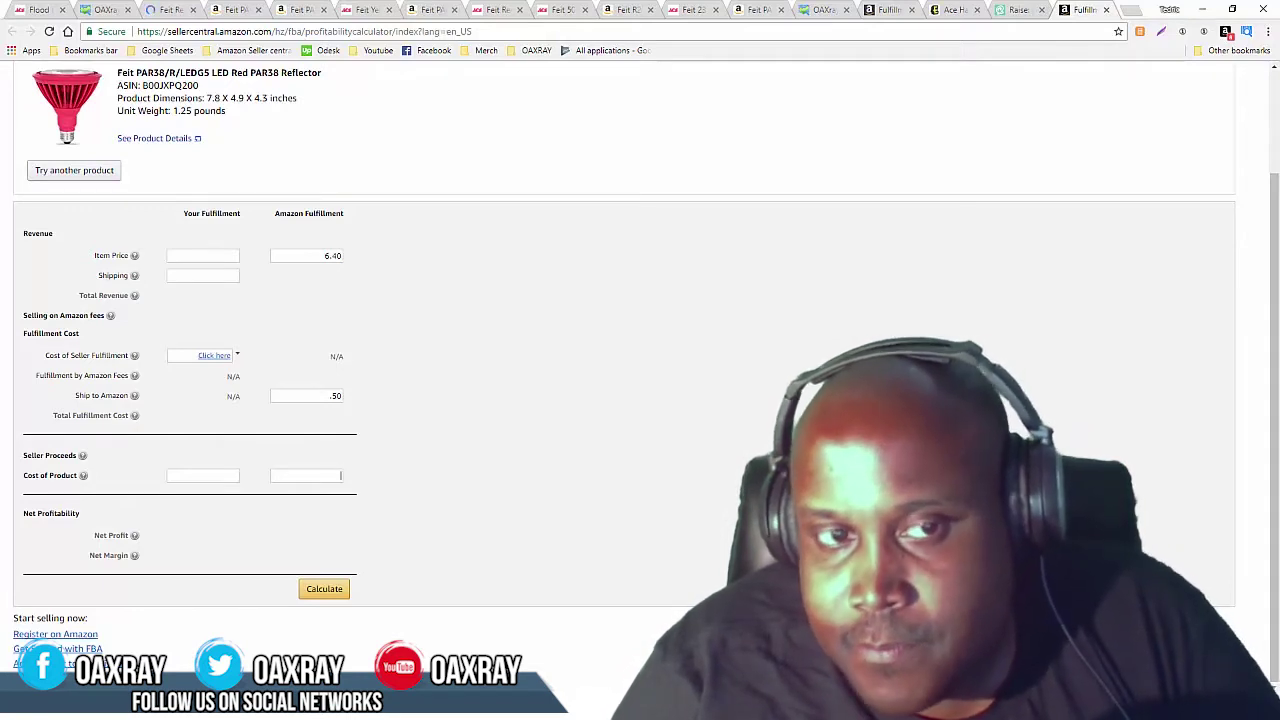
type("6")
key("Tab")
type("6")
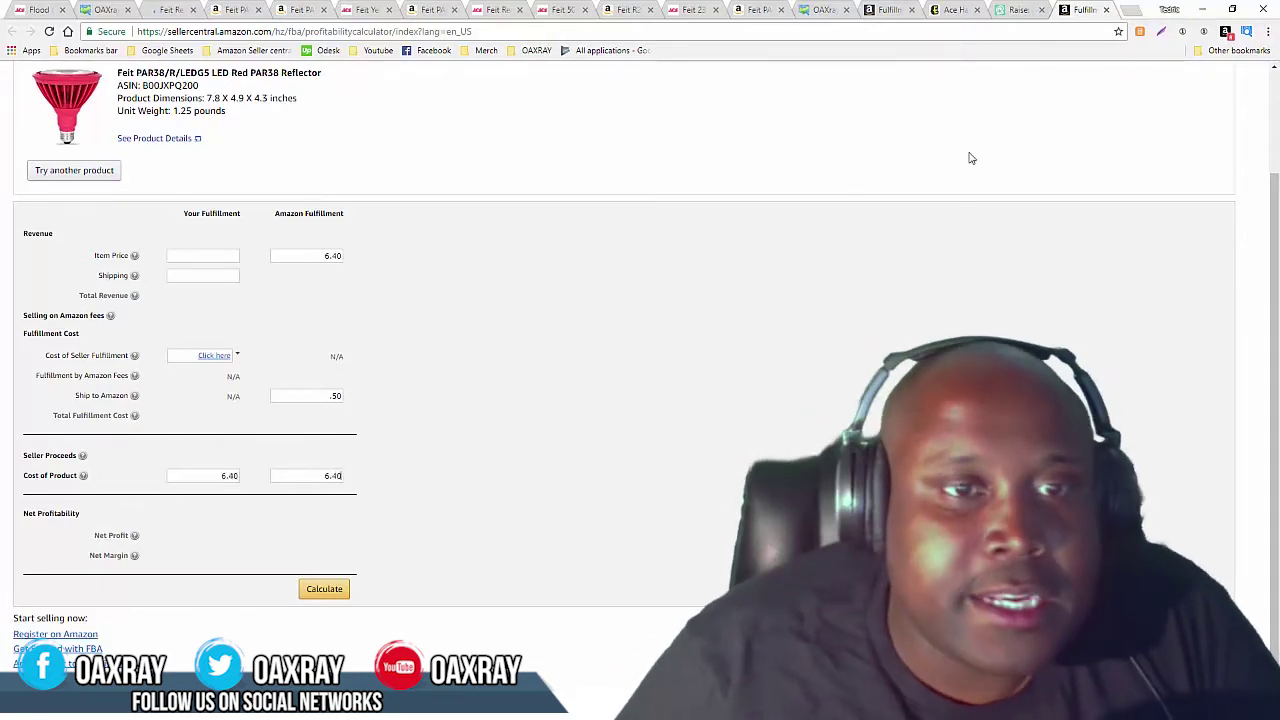
Step: Set the Amazon fulfillment item price to 25.16 and calculate the red bulb's net profit
double_click(315, 257)
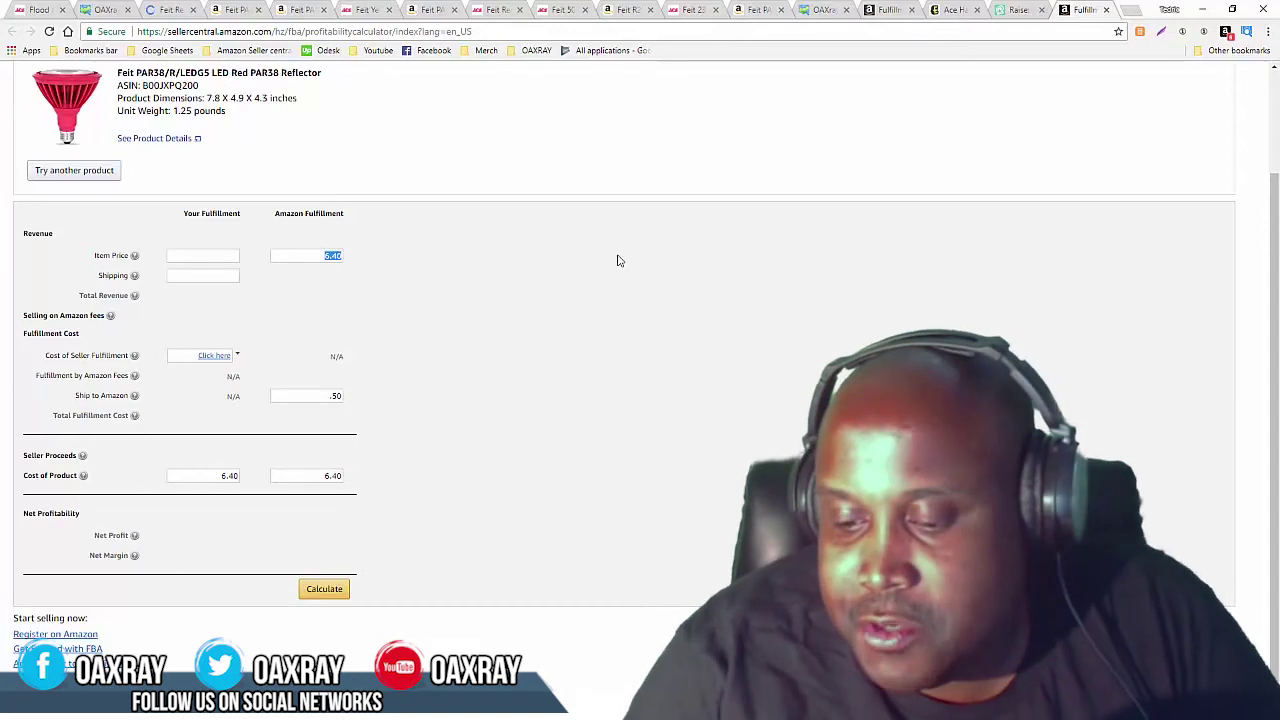
type("25.16")
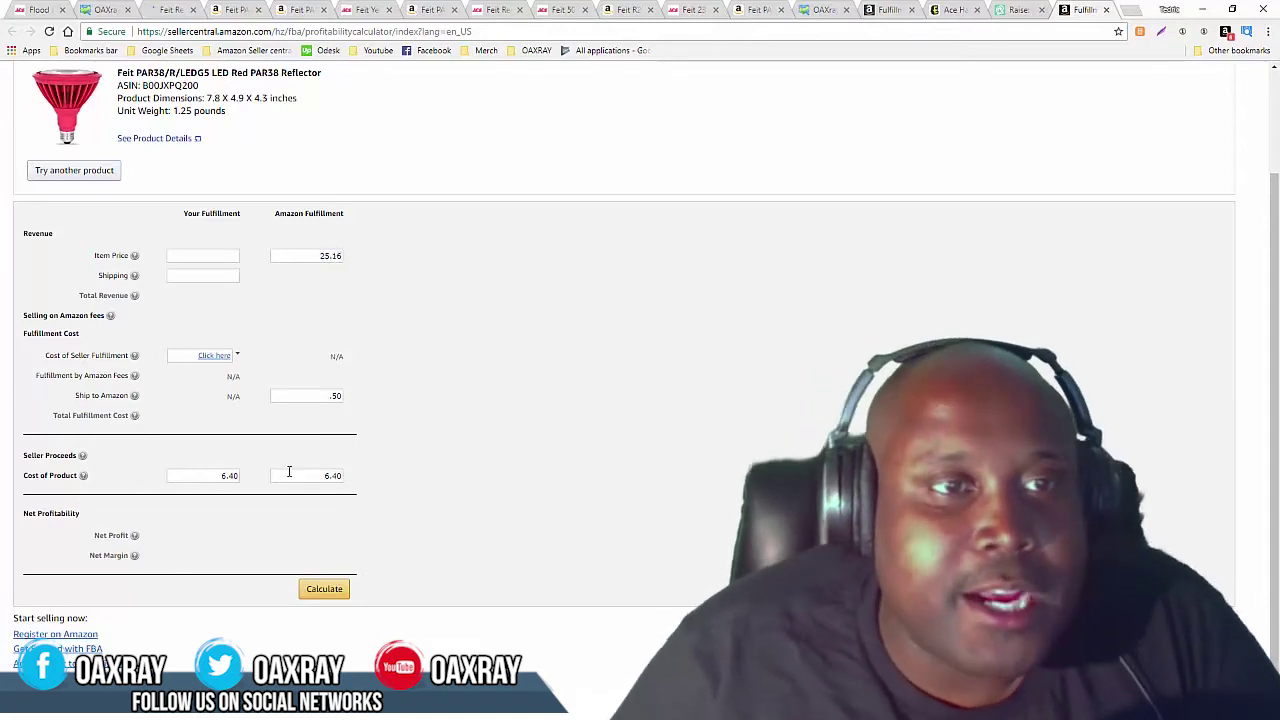
left_click(325, 588)
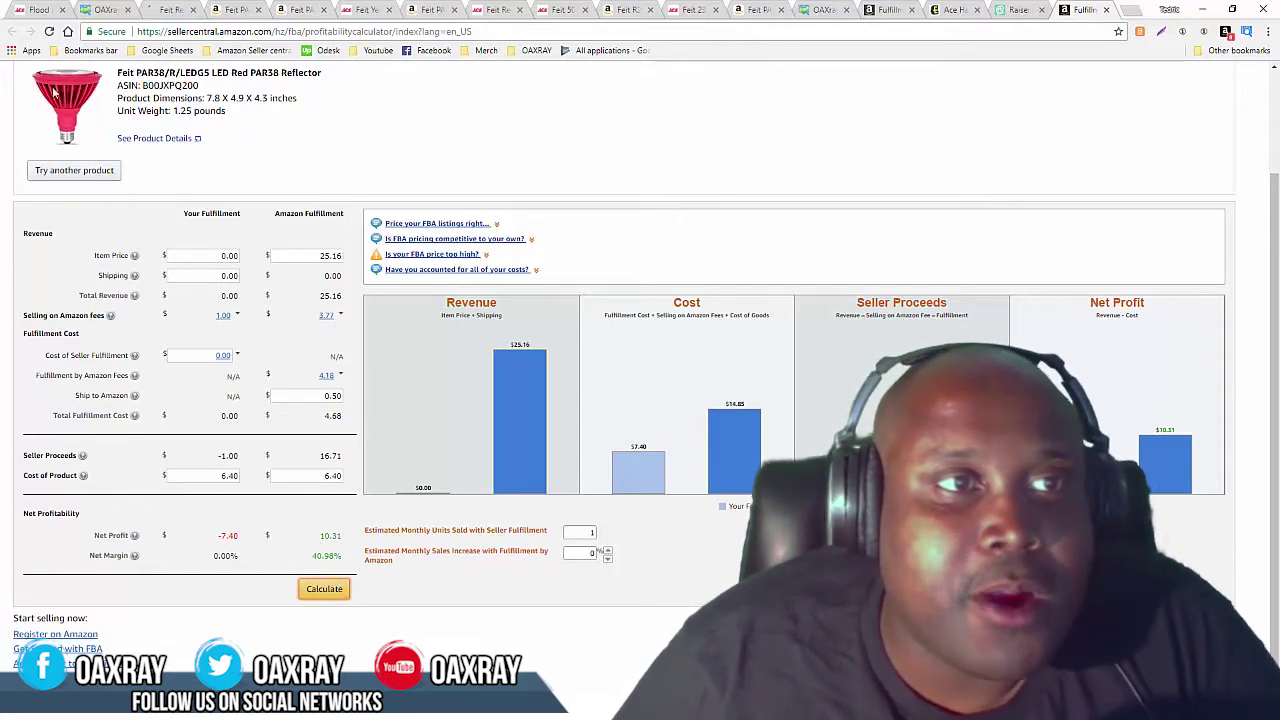
scroll(480, 334, "up", 2)
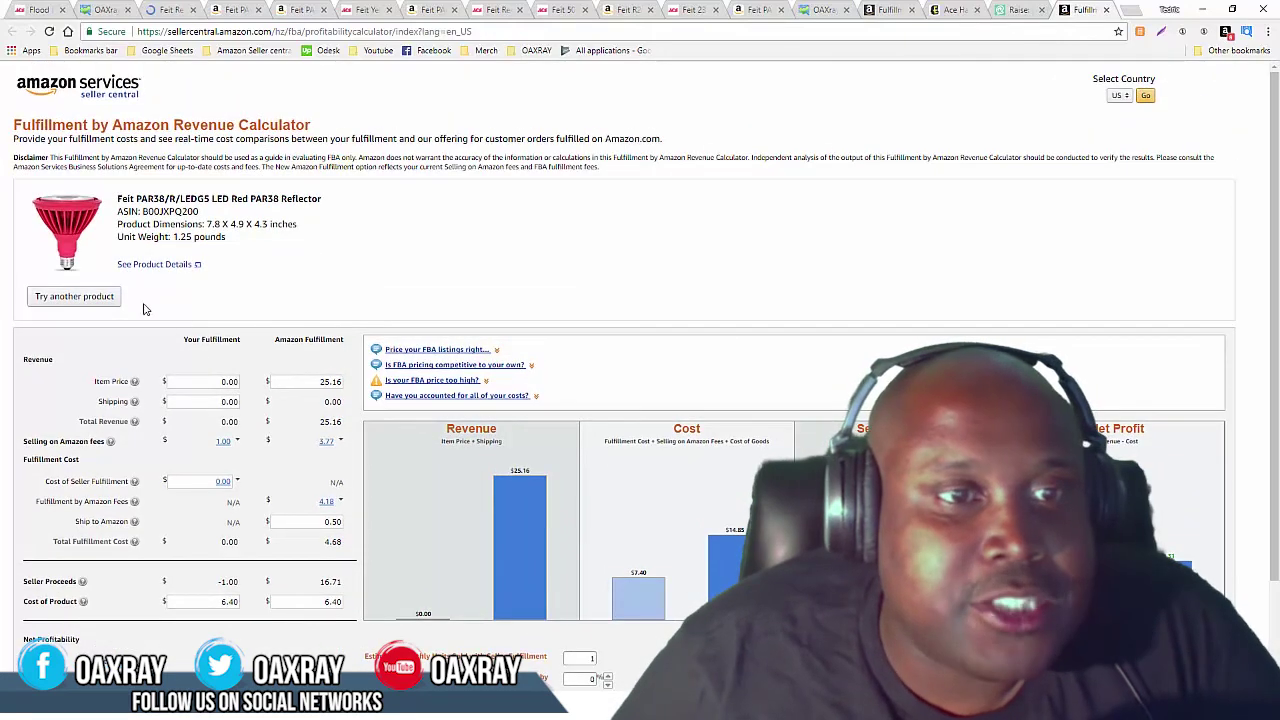